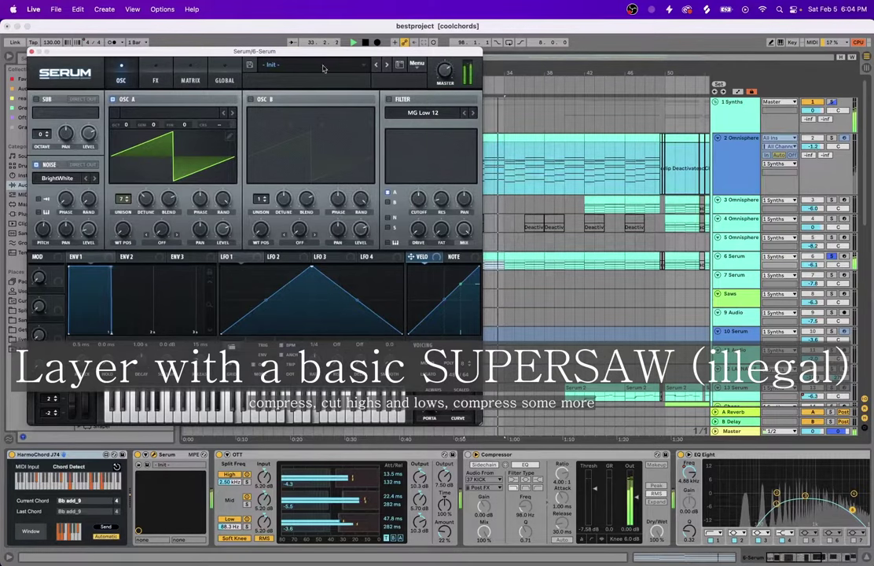
# Inspect the 6 Serum track's device chain and shrink the Serum 2 clip's note editor to enlarge the arrangement
pyautogui.hscroll(10, 323, 467)
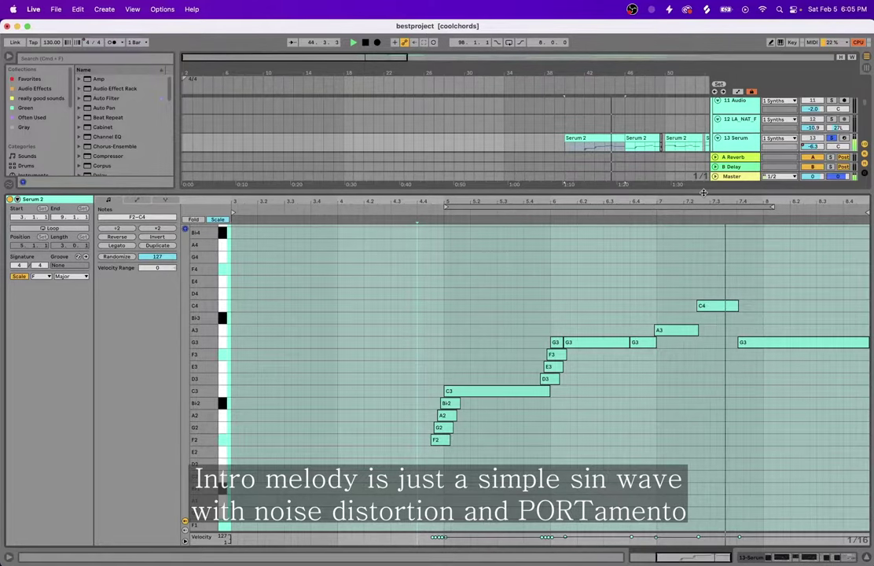
pyautogui.moveTo(704, 193); pyautogui.dragTo(704, 361)
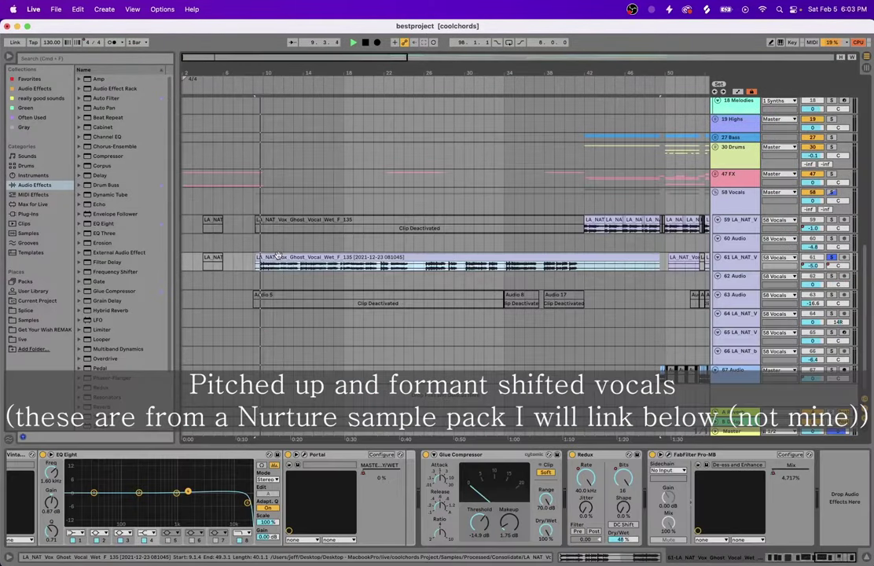
# Examine the effects chain of vocal track 61 during playback, including OTT, FabFilter Pro-MB, EQ Eight, Glue Compressor and Redux
pyautogui.hscroll(-10, 355, 494)
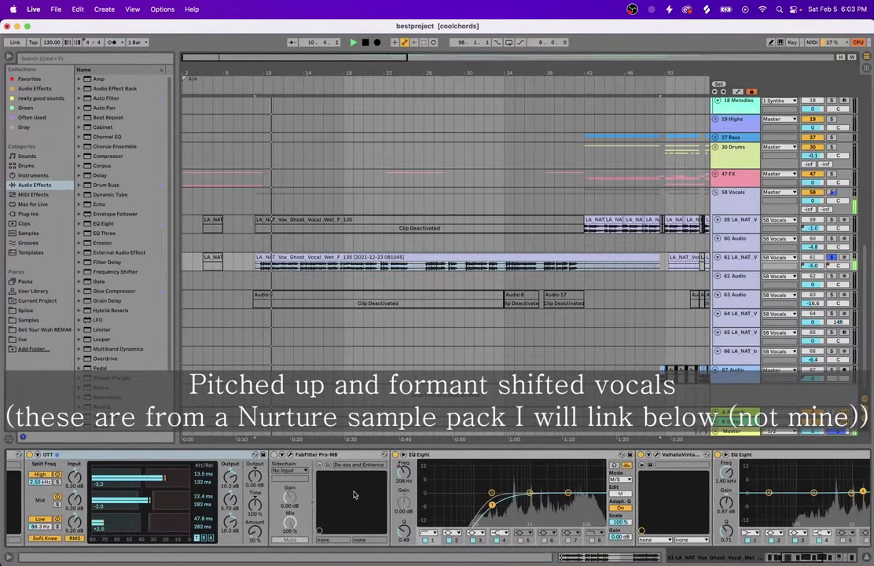
pyautogui.hscroll(8, 354, 494)
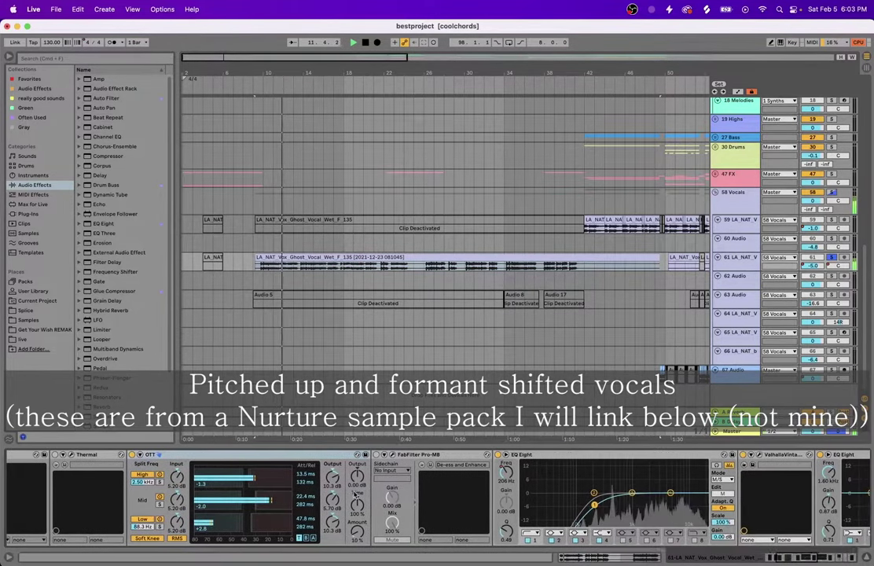
pyautogui.hscroll(8, 355, 494)
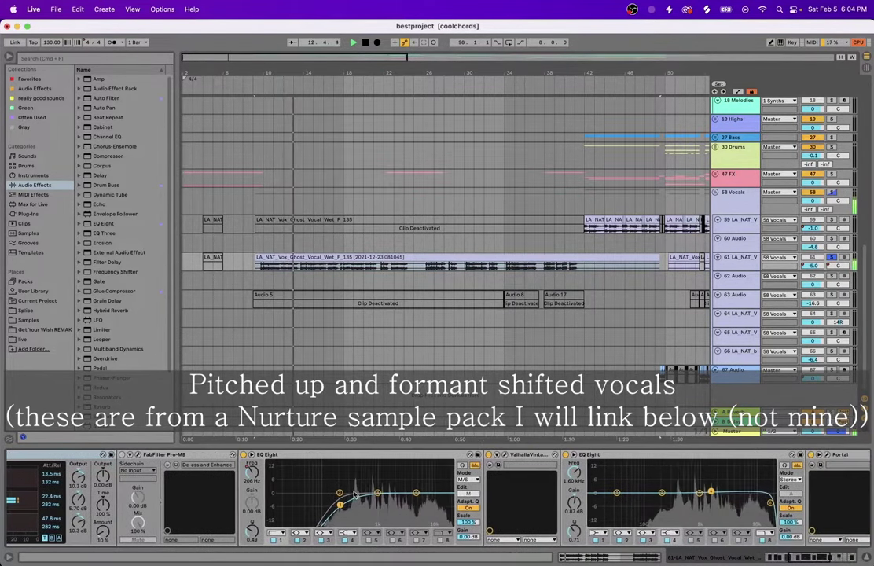
pyautogui.hscroll(8, 354, 494)
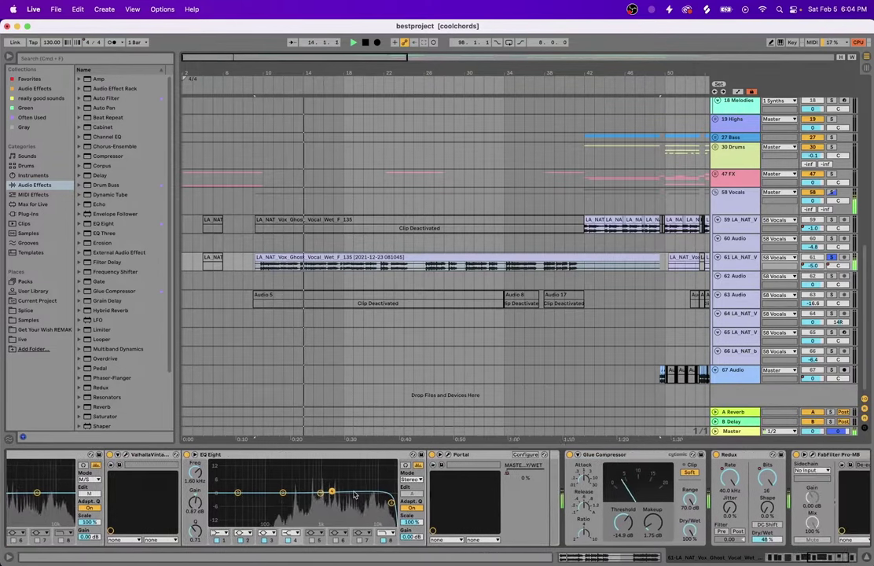
pyautogui.hscroll(6, 353, 494)
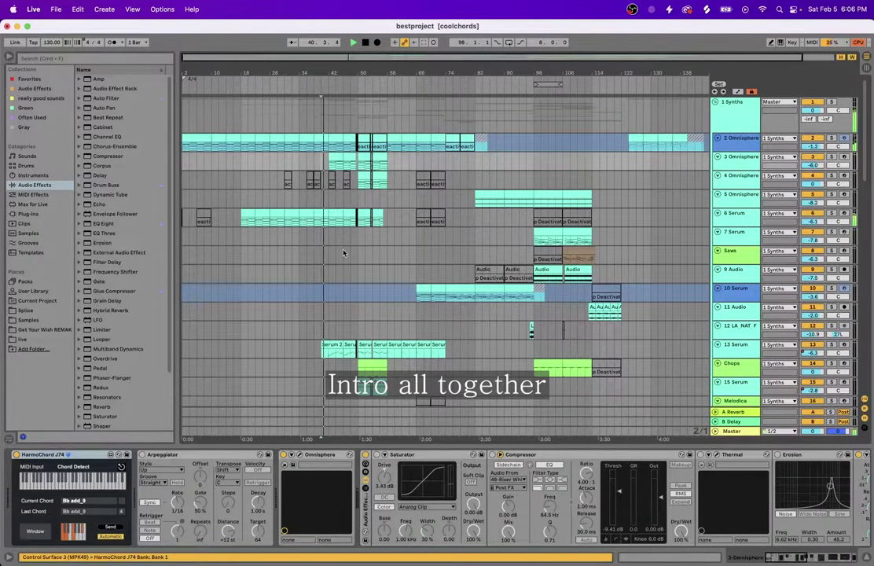
# Play the full intro mix from bar 40 and review its synth, bass, drum, FX and vocal tracks
pyautogui.scroll(6, 343, 253)
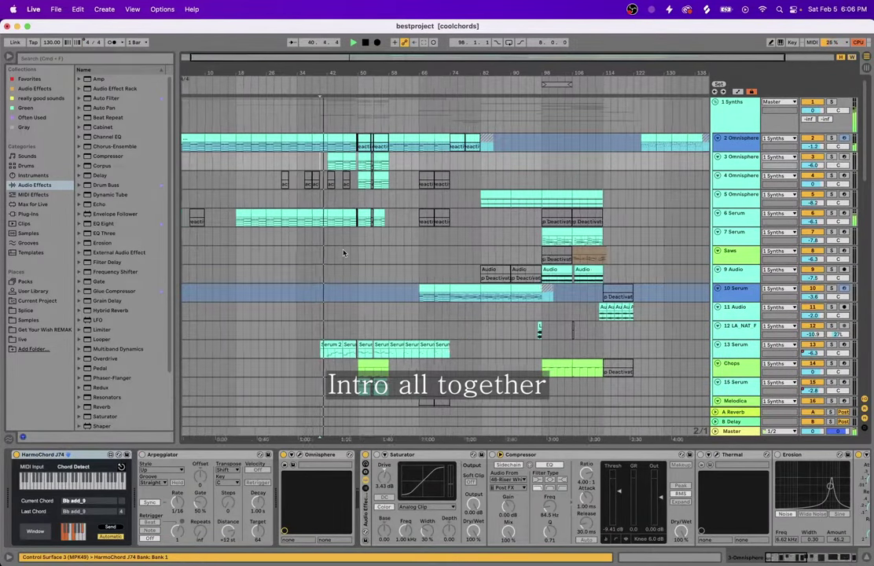
pyautogui.scroll(-1, 342, 252)
pyautogui.press('space')
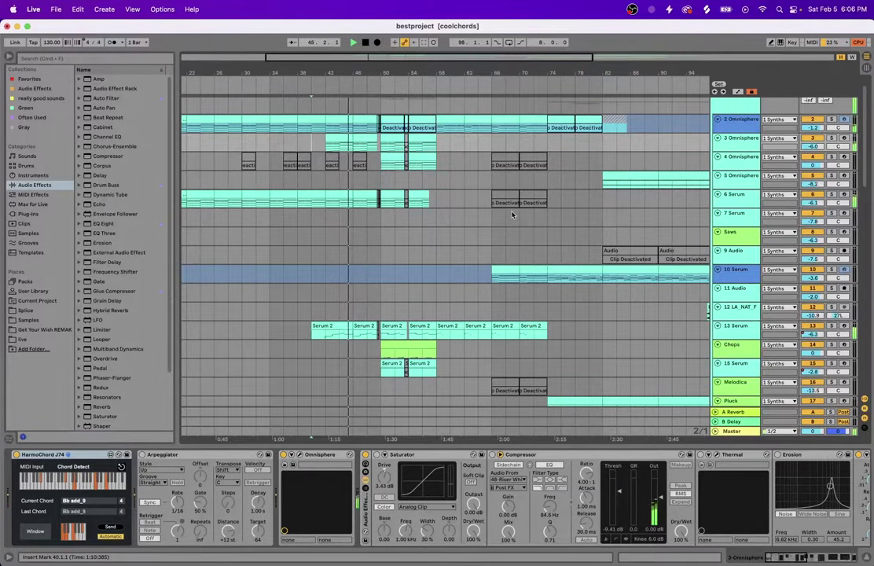
pyautogui.scroll(-15, 512, 214)
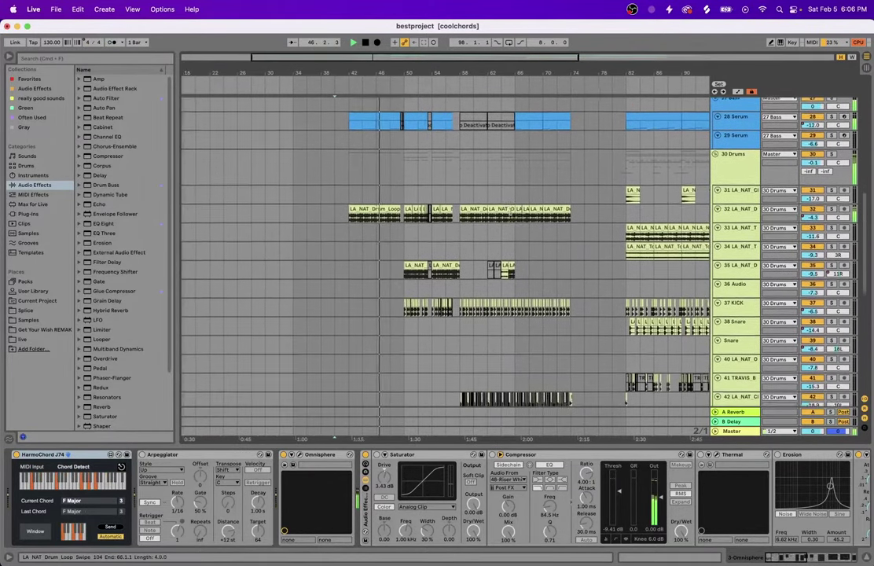
pyautogui.scroll(-10, 511, 214)
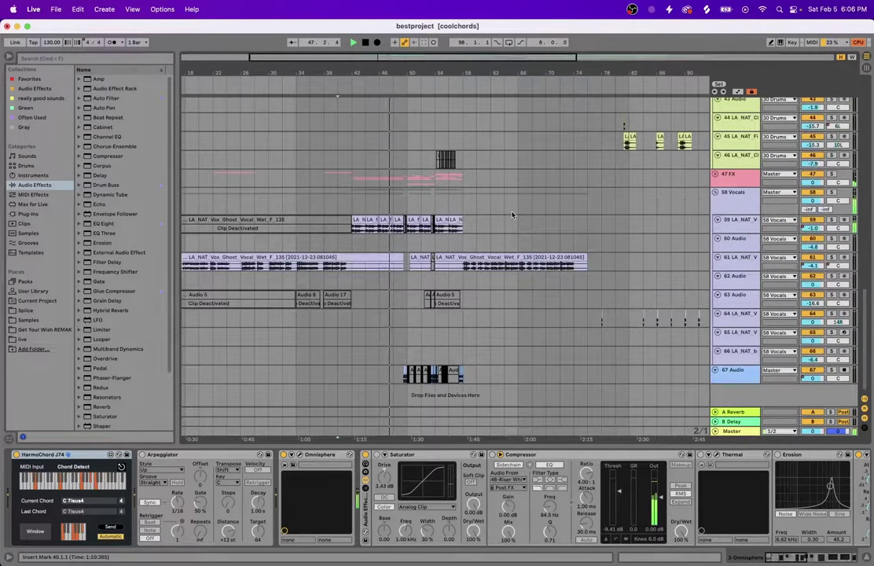
pyautogui.scroll(5, 512, 214)
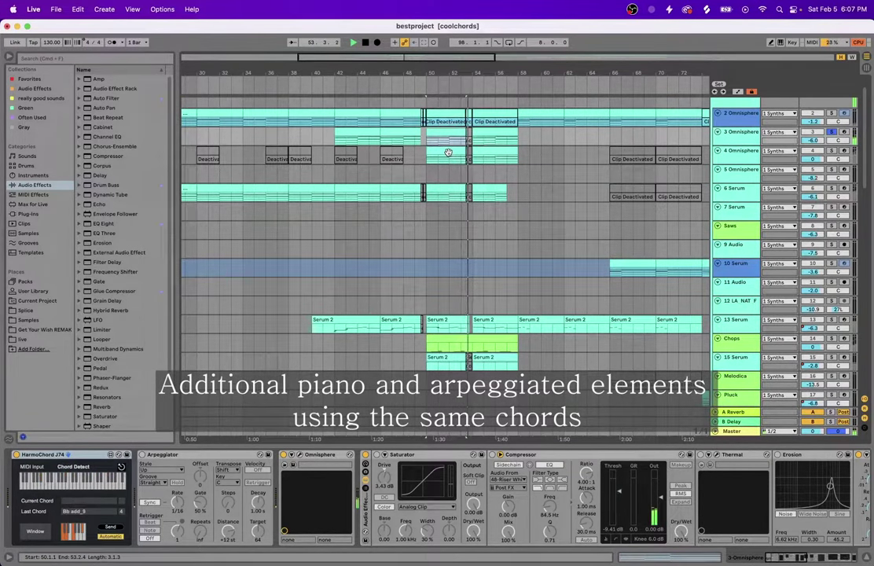
# Select the bar 50 clip on the 4 Omnisphere track and audition the drum loops from bar 50
pyautogui.click(448, 152)
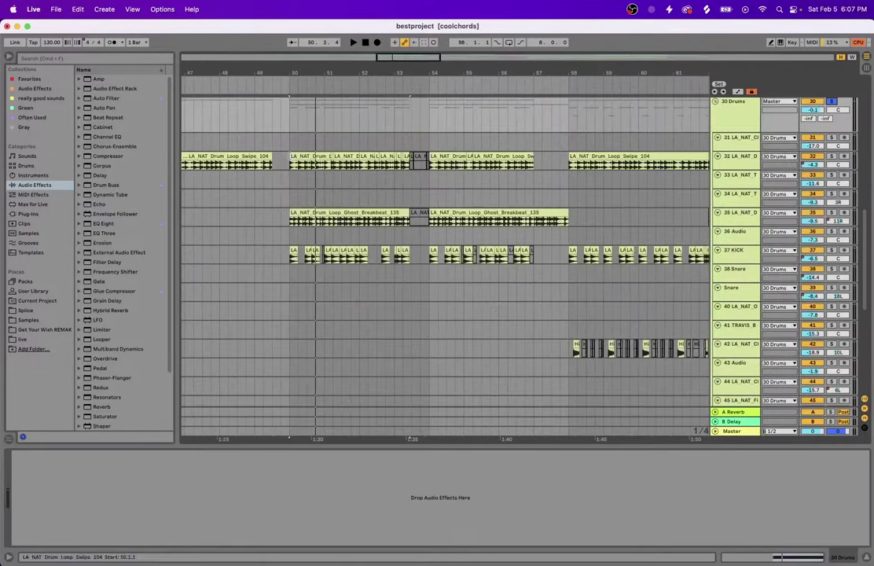
pyautogui.click(290, 159)
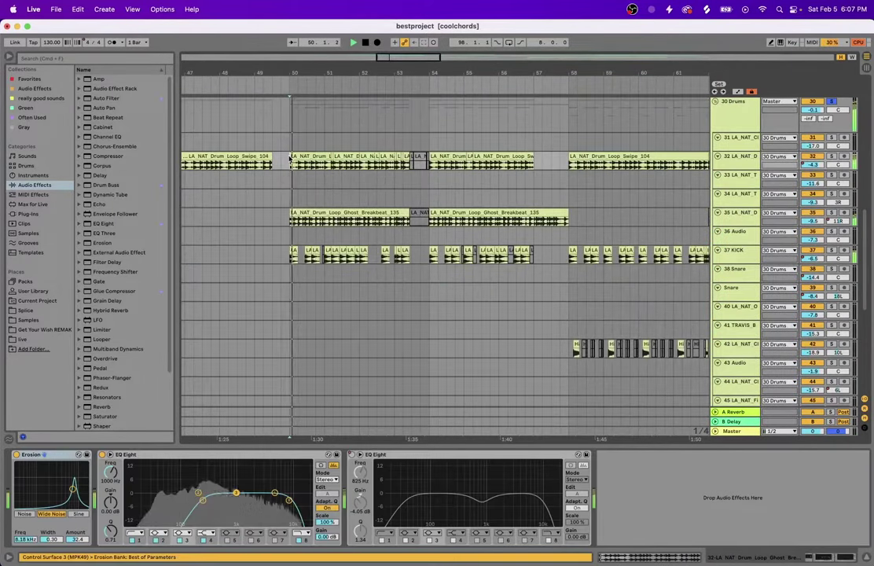
pyautogui.press('space')
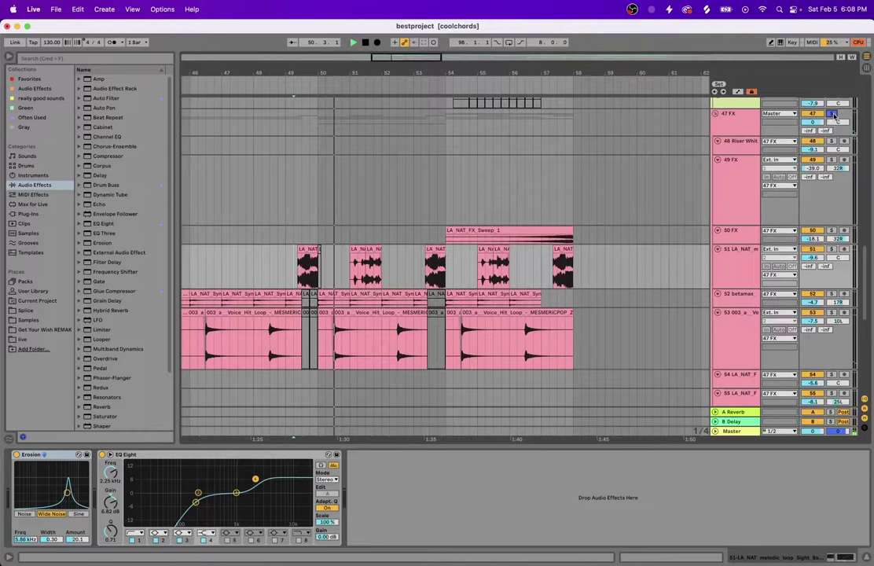
# Play the 47 FX group from just before bar 50 and review its sweep, melodic and voice-hit clips
pyautogui.press('space')
pyautogui.press('space')
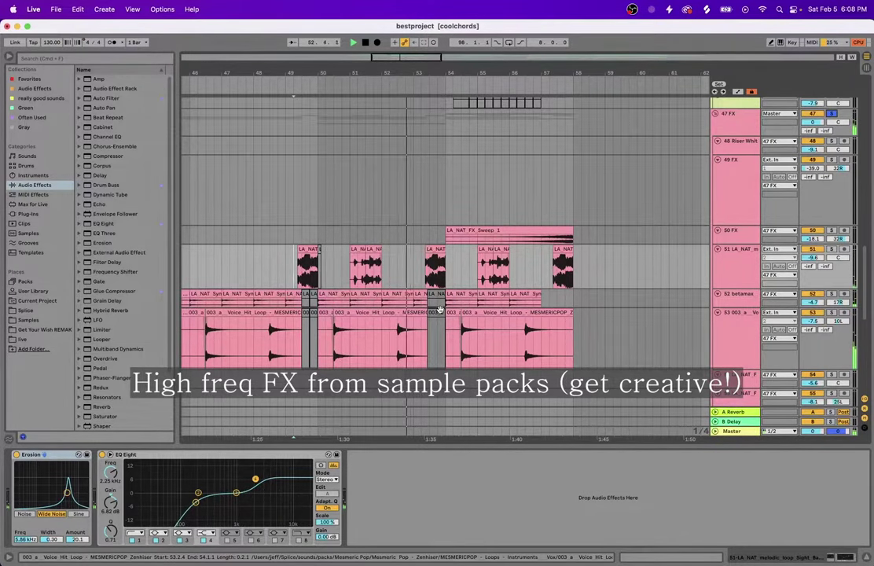
pyautogui.scroll(-2, 439, 309)
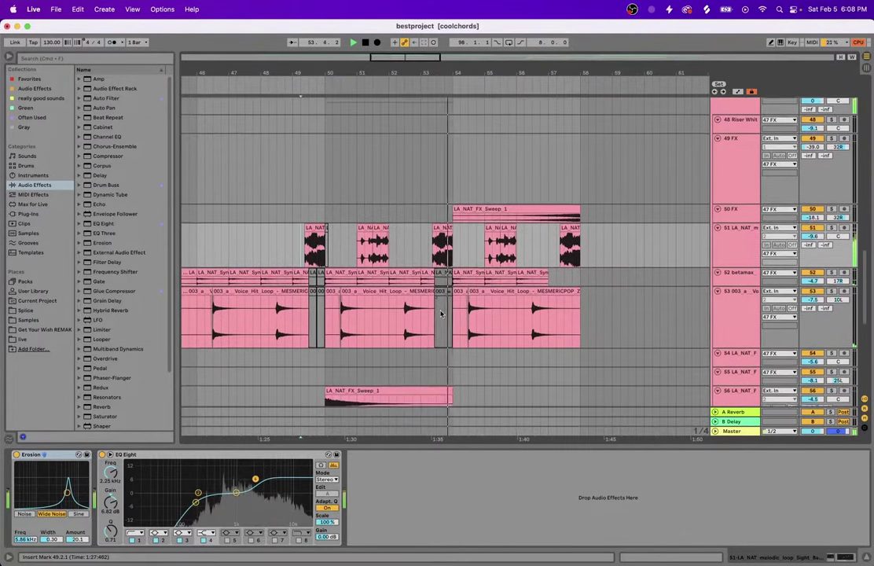
pyautogui.scroll(-2, 441, 314)
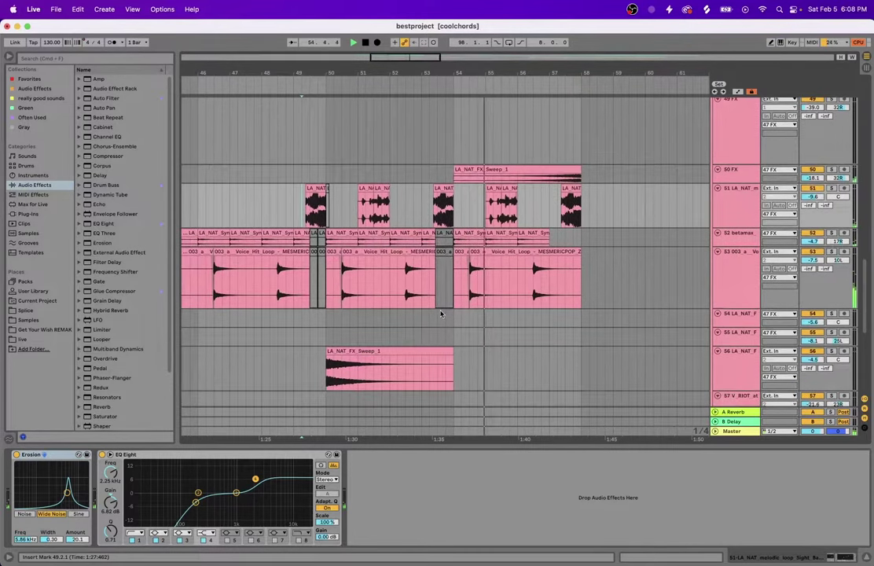
pyautogui.scroll(-2, 441, 313)
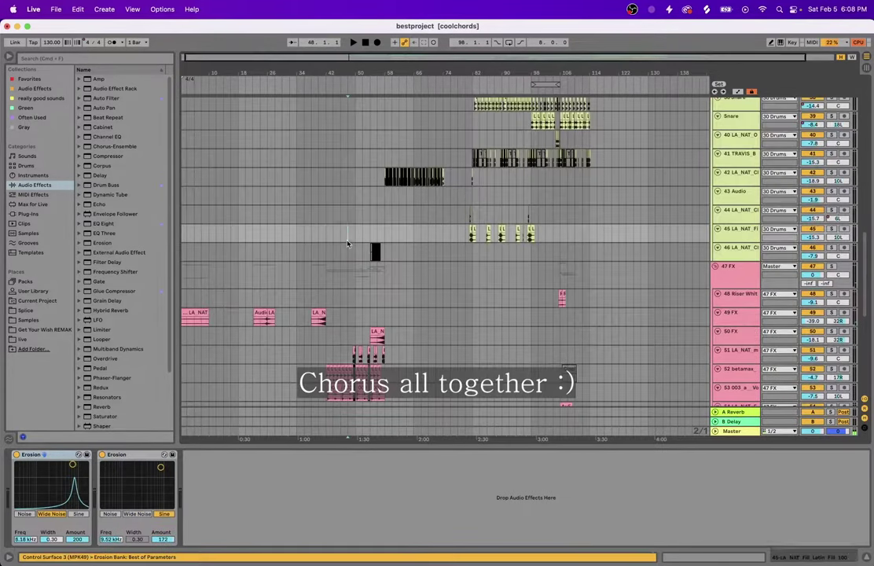
# Return to the synth tracks during chorus playback and fit the whole arrangement to the available width
pyautogui.scroll(2, 364, 250)
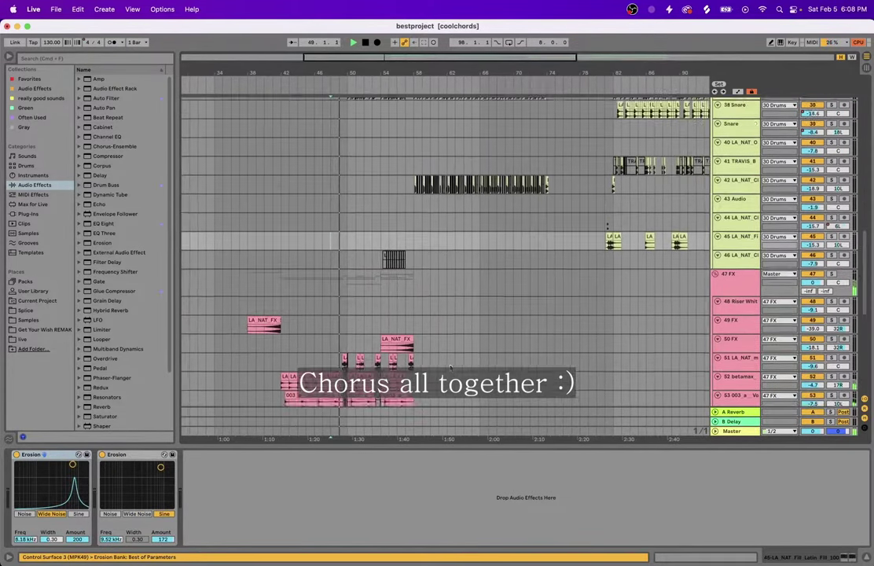
pyautogui.scroll(15, 450, 368)
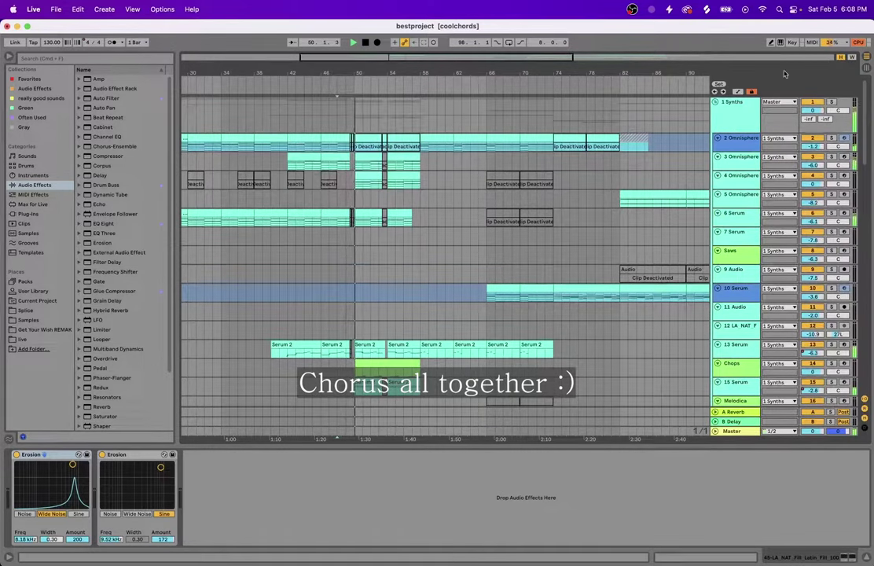
pyautogui.click(852, 58)
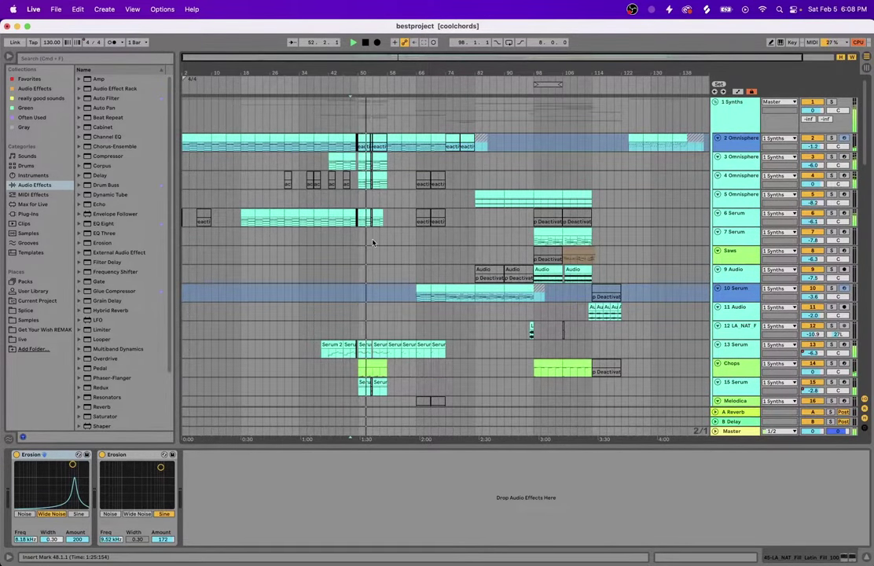
# Examine the chorus clips around bars 48 to 58 across the synth, bass, drum, FX and vocal tracks
pyautogui.scroll(5, 372, 243)
pyautogui.scroll(-5, 373, 243)
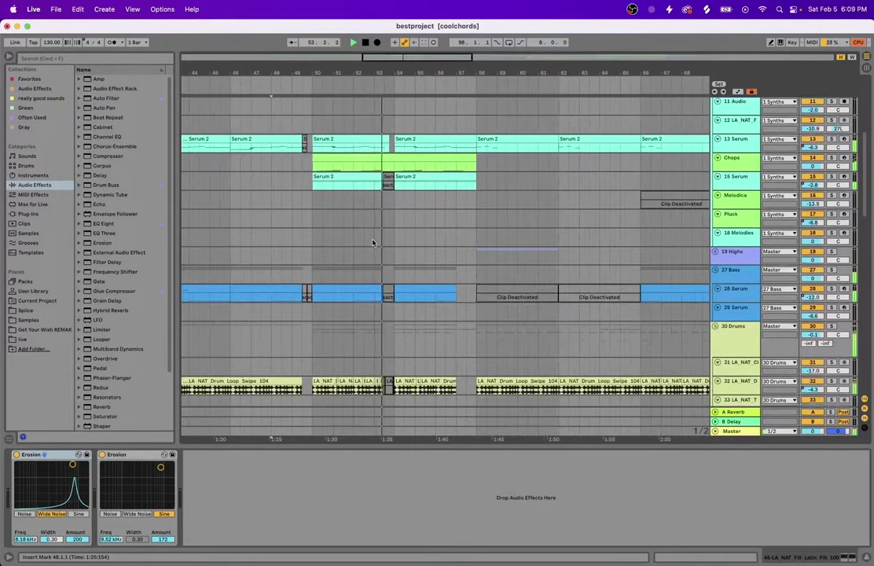
pyautogui.scroll(-3, 373, 243)
pyautogui.scroll(-3, 373, 243)
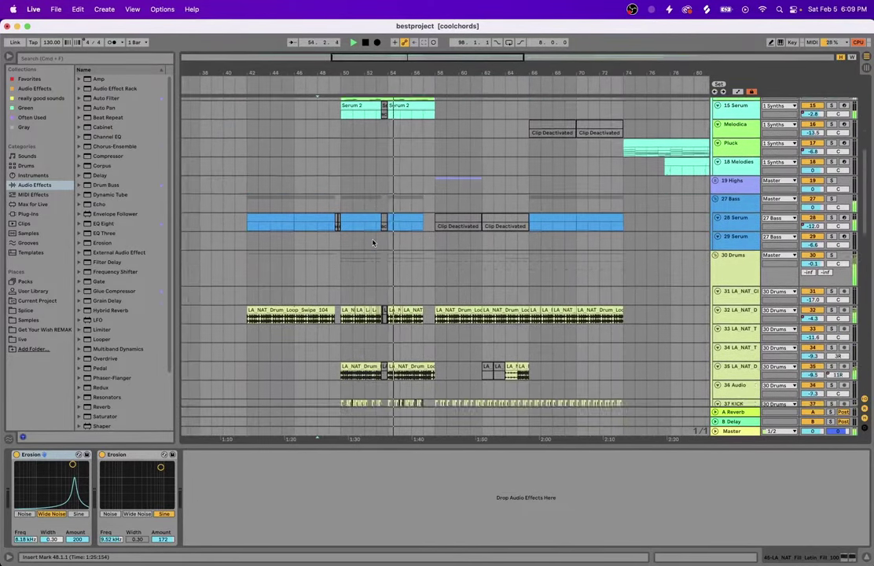
pyautogui.scroll(-10, 373, 243)
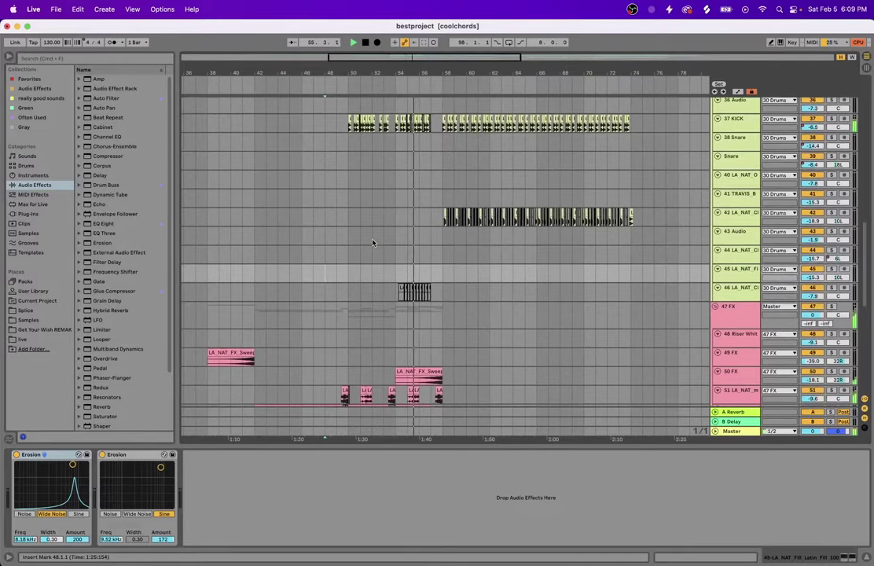
pyautogui.scroll(-8, 373, 243)
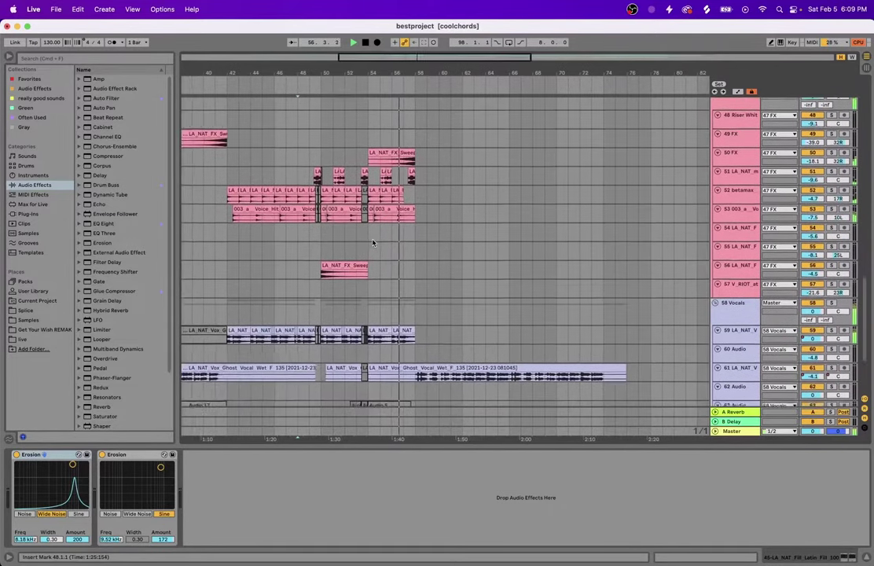
pyautogui.scroll(-1, 372, 243)
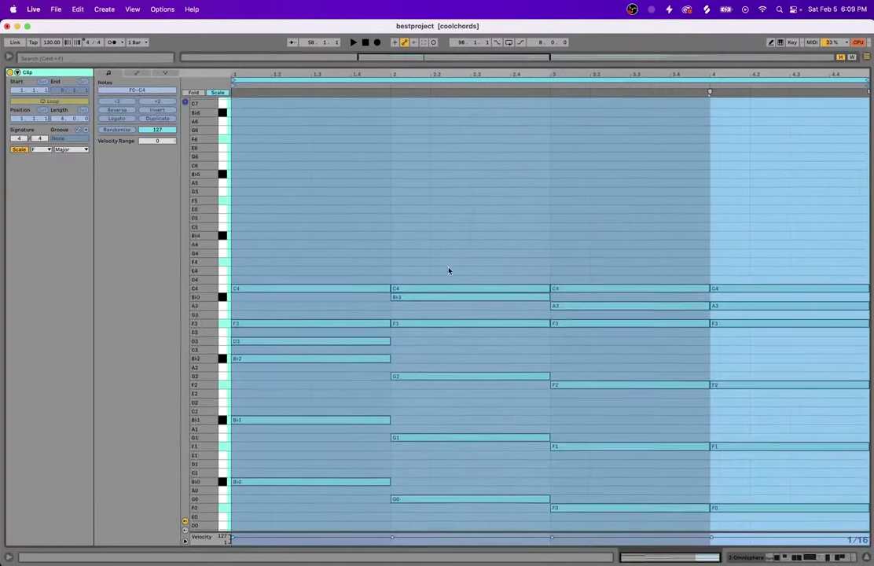
# Look over the Omnisphere chord notes and surrounding layers, and enlarge the 10 Serum track to show its arp-like pattern
pyautogui.scroll(-5, 449, 270)
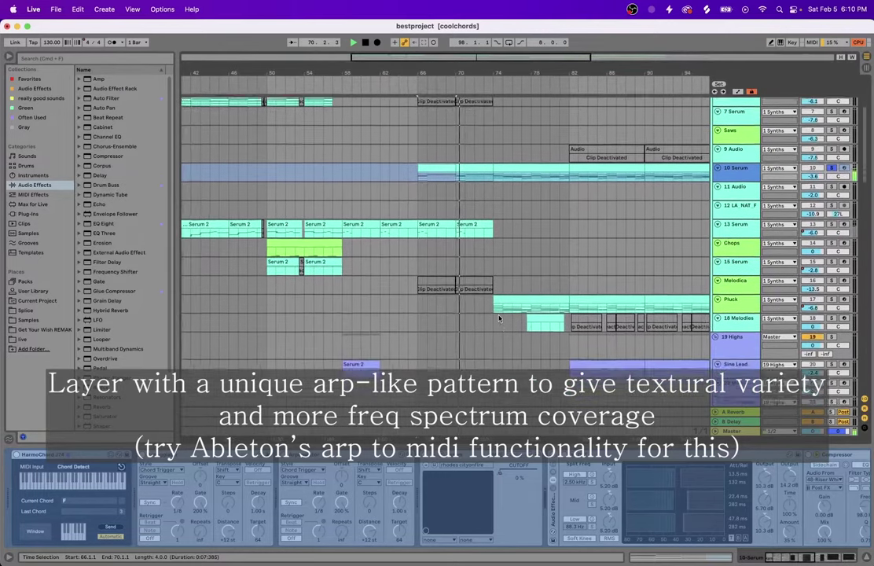
pyautogui.scroll(-5, 498, 318)
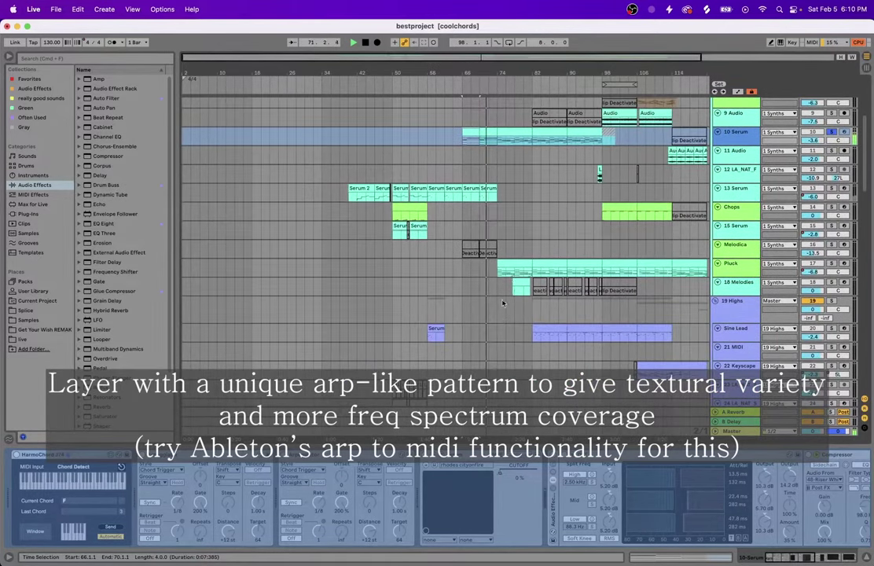
pyautogui.scroll(5, 523, 256)
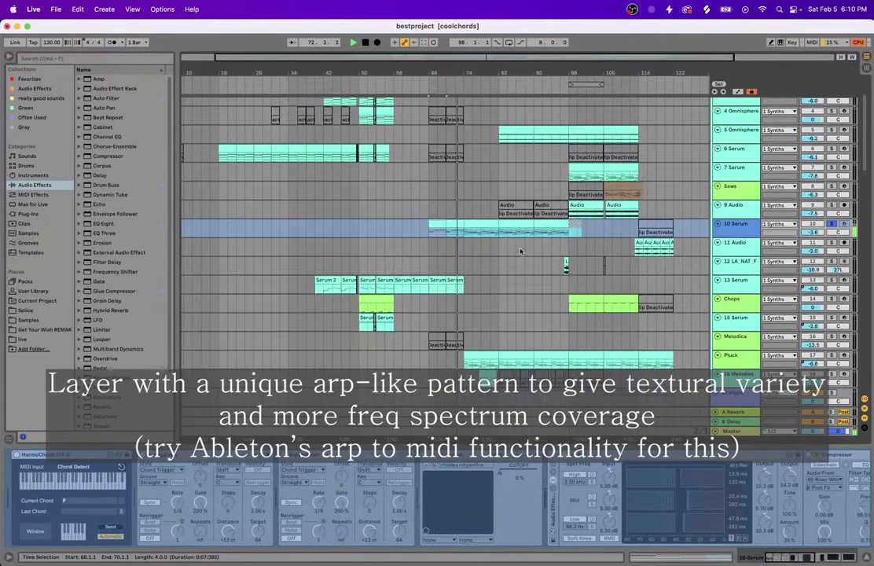
pyautogui.moveTo(747, 237); pyautogui.dragTo(747, 315)
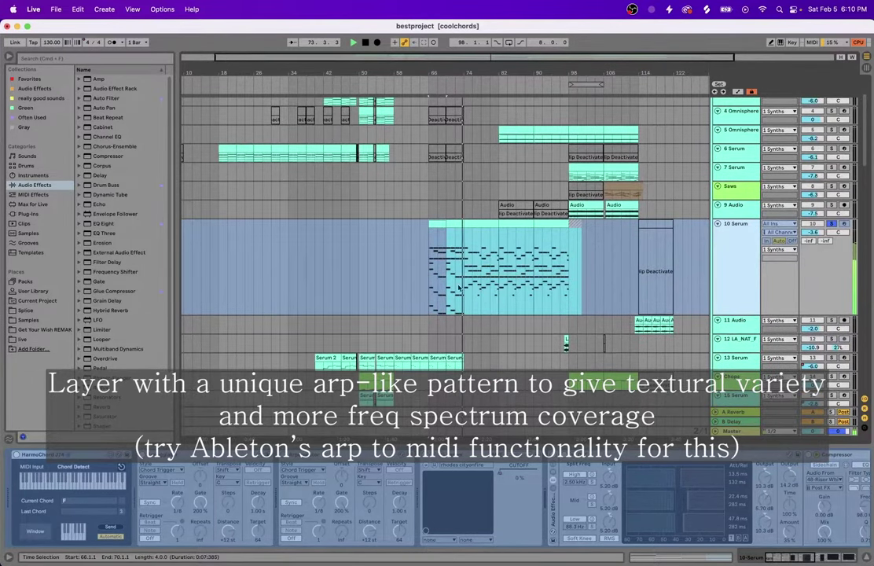
# Play the 10 Serum pattern from bar 66 and again from bar 74, and open the clip starting at bar 74
pyautogui.click(424, 230)
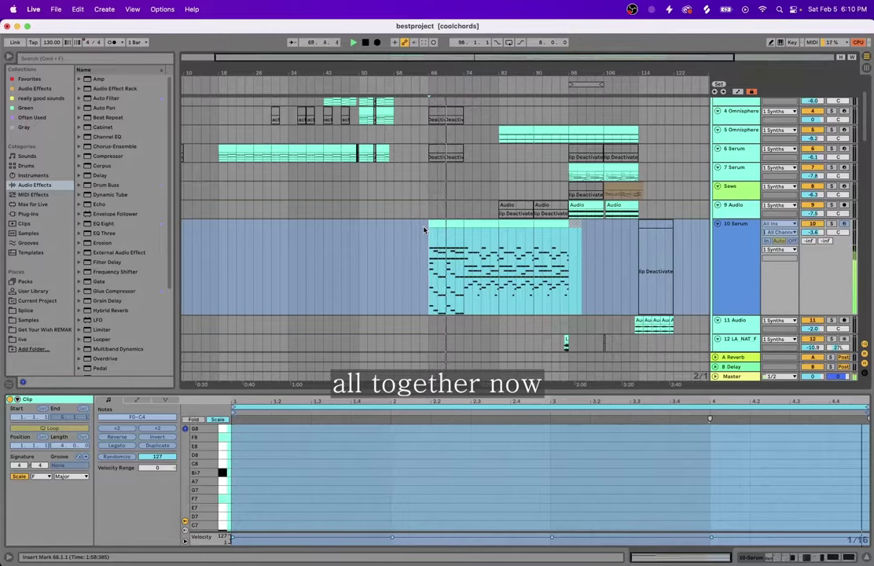
pyautogui.moveTo(489, 563)
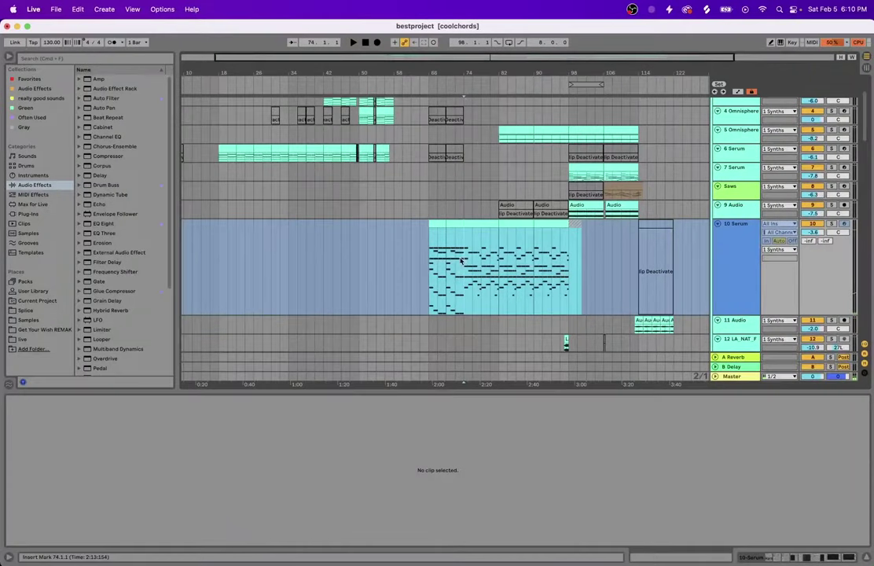
pyautogui.press('space')
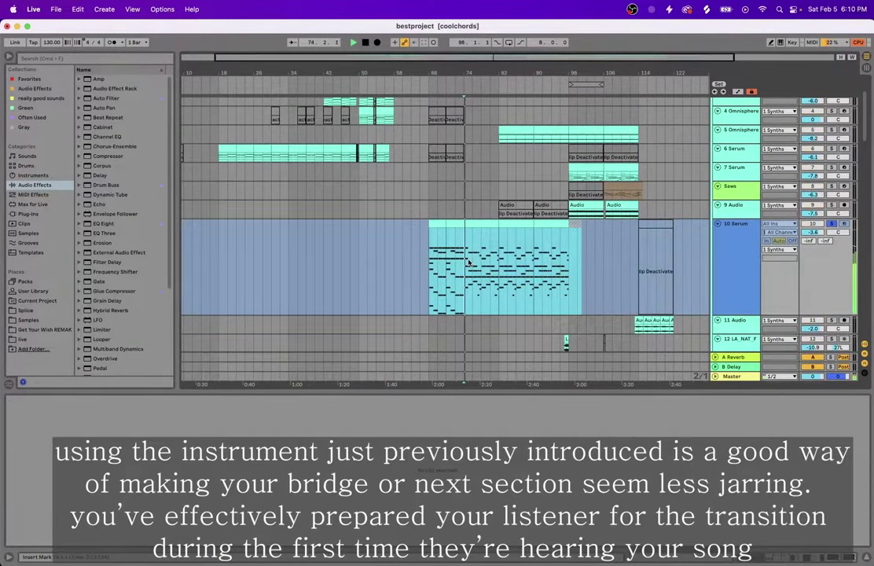
pyautogui.click(480, 219)
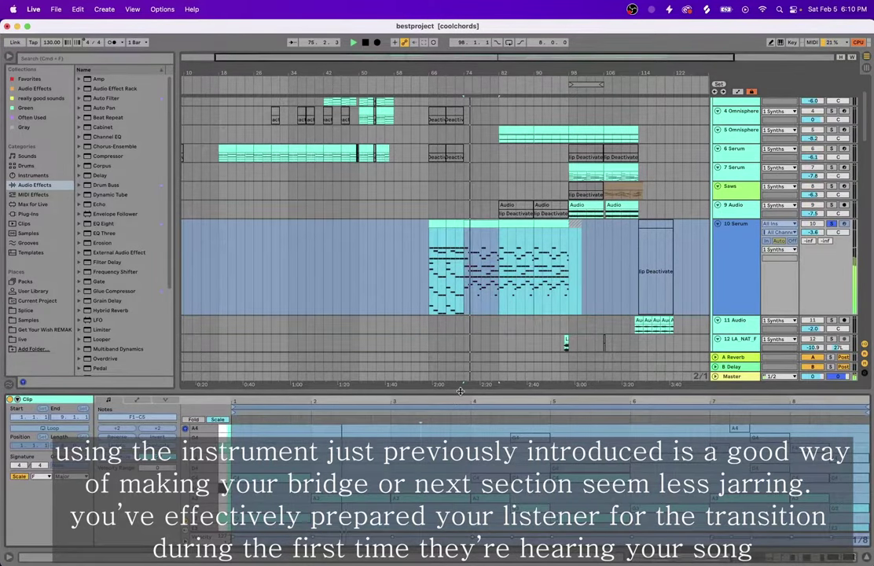
# Enlarge the note editor and examine the chord notes of the 10 Serum and Pluck clips from bar 74
pyautogui.moveTo(461, 389); pyautogui.dragTo(461, 132)
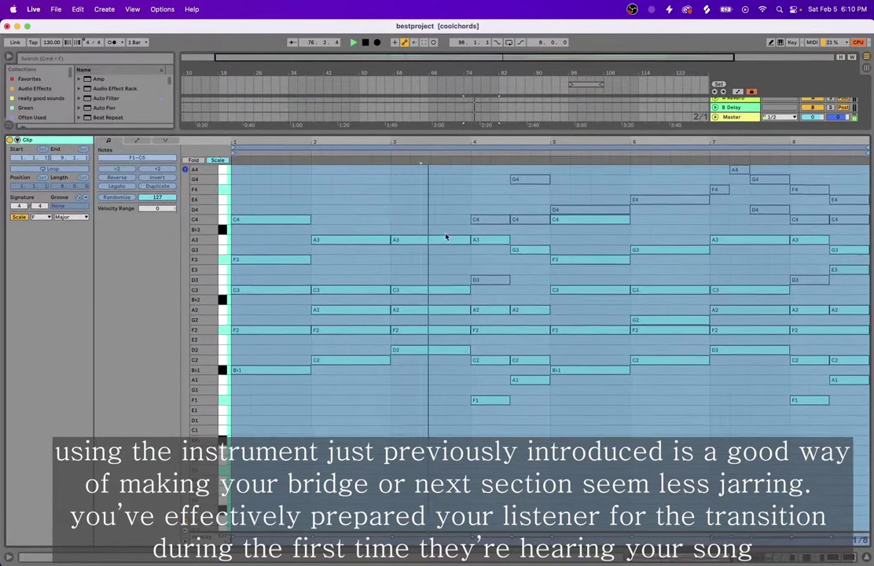
pyautogui.scroll(1, 445, 236)
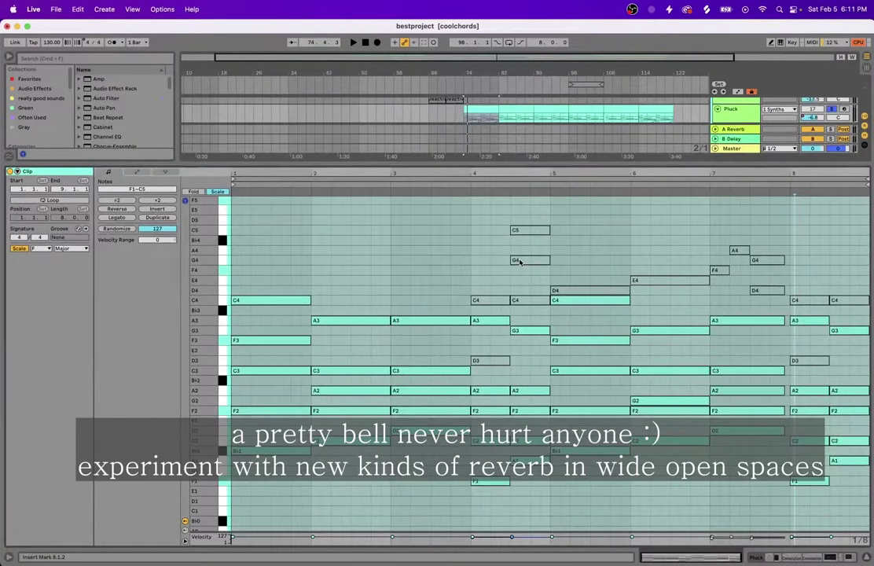
pyautogui.scroll(-2, 519, 263)
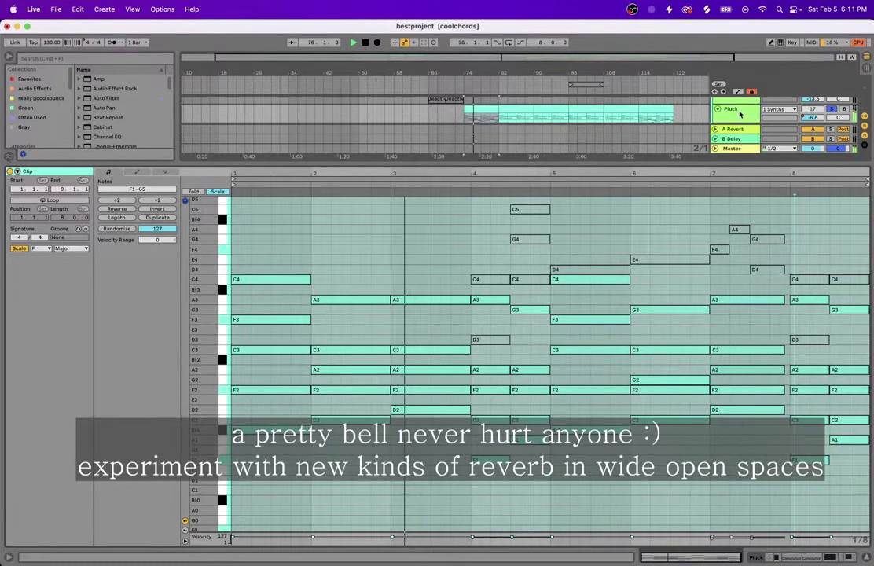
# Show the Pluck track's devices and look along the chain from the Arpeggiator and reverbs to the Auto Filter
pyautogui.hotkey('shift', 'Tab')
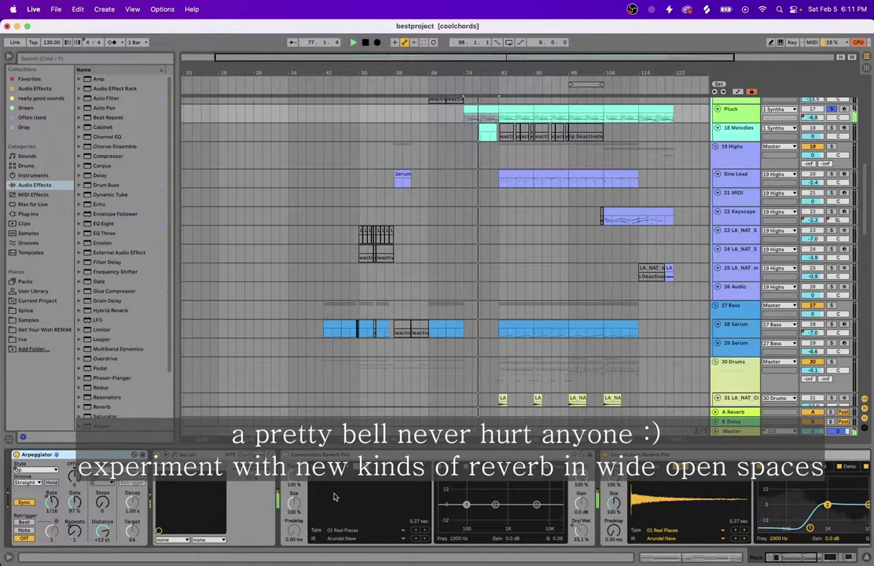
pyautogui.hscroll(5, 334, 496)
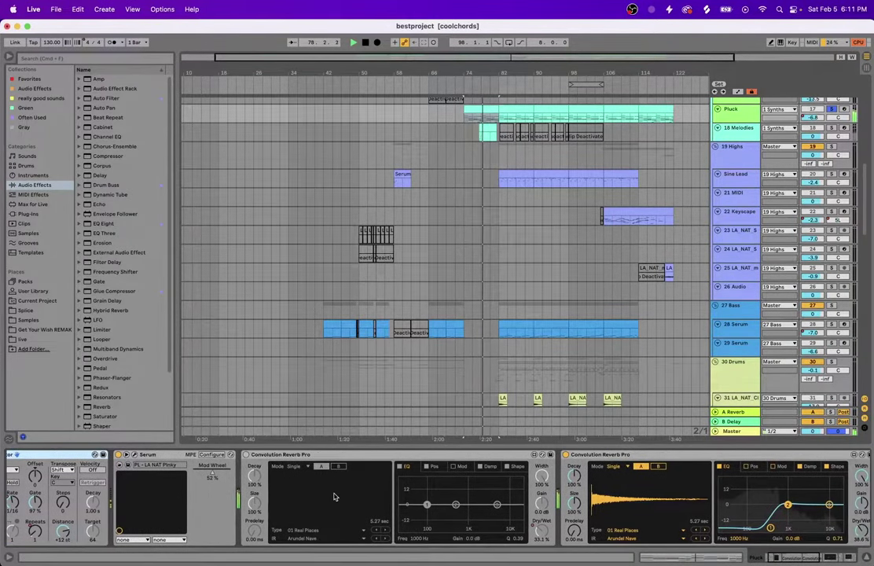
pyautogui.hscroll(5, 333, 496)
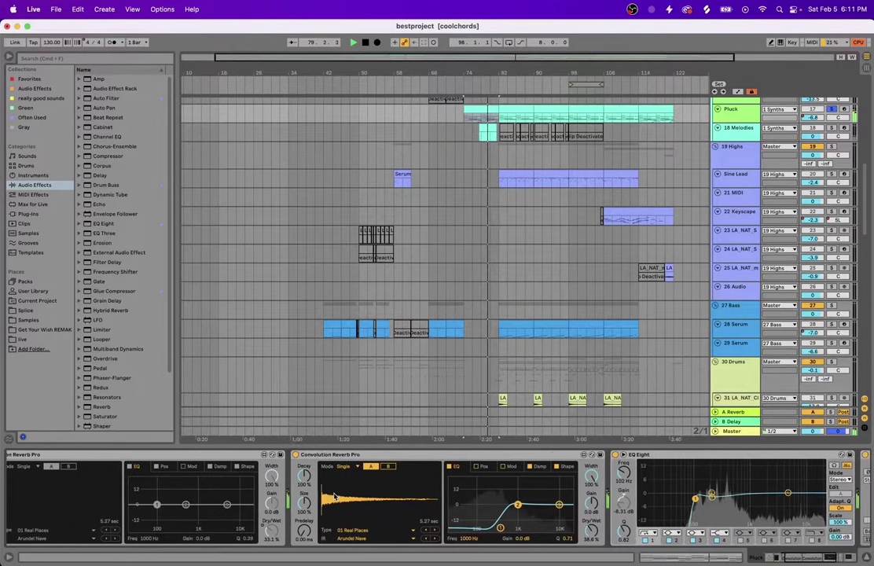
pyautogui.hscroll(5, 333, 496)
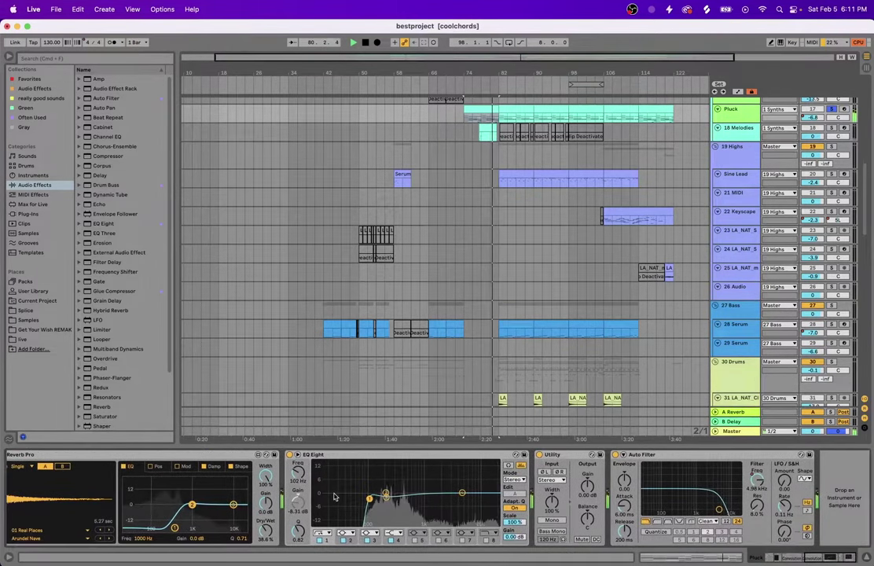
# Go to the Sine Lead track and open its melody clip starting at bar 82
pyautogui.click(498, 234)
pyautogui.click(482, 206)
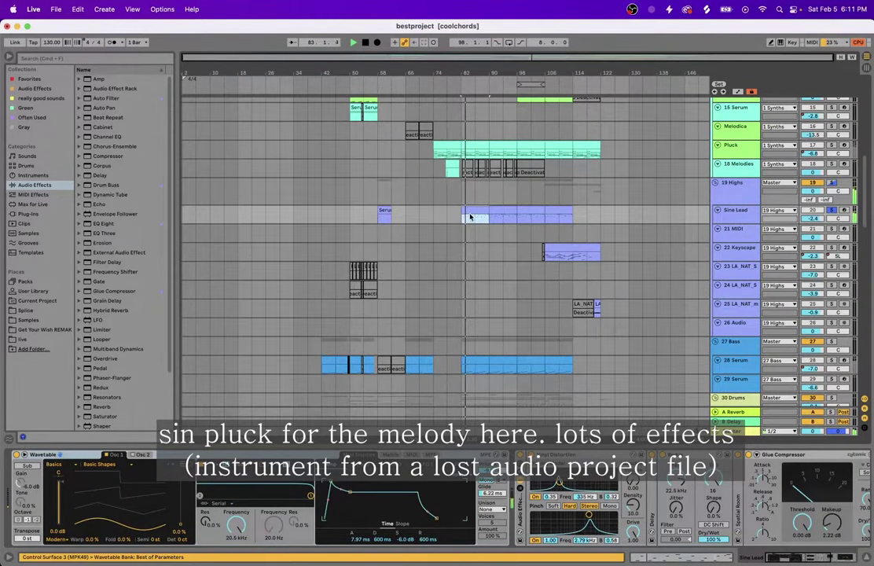
pyautogui.doubleClick(471, 216)
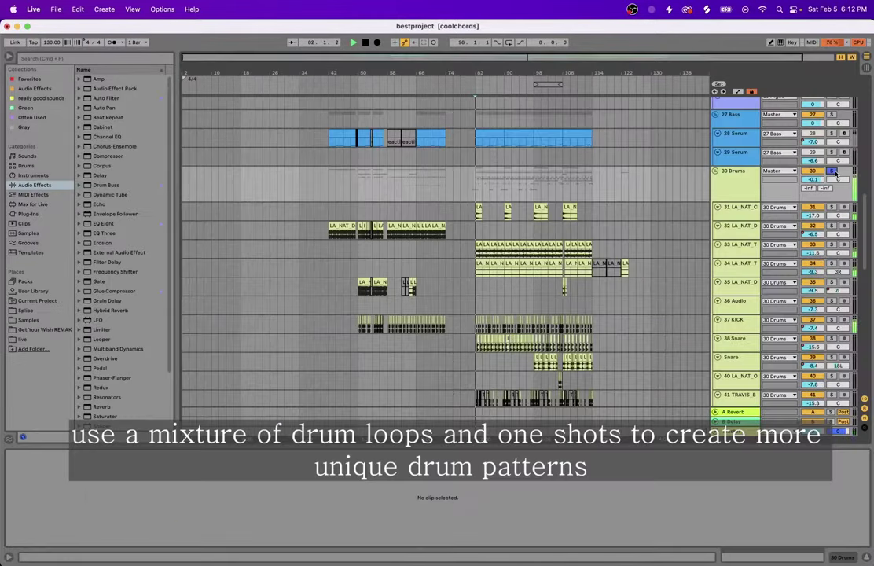
# Examine the drum loops and one-shots from bar 82 across the 30 Drums group
pyautogui.scroll(10, 477, 259)
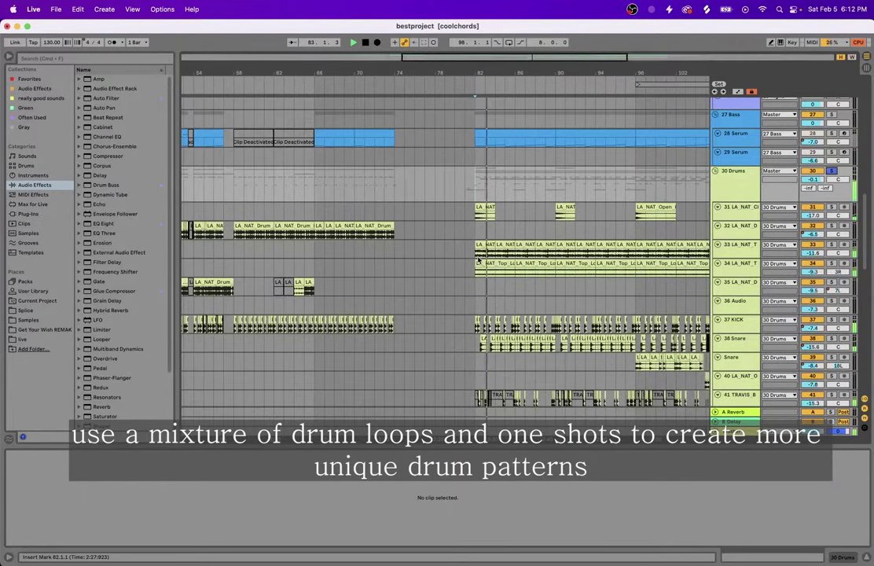
pyautogui.scroll(-5, 477, 260)
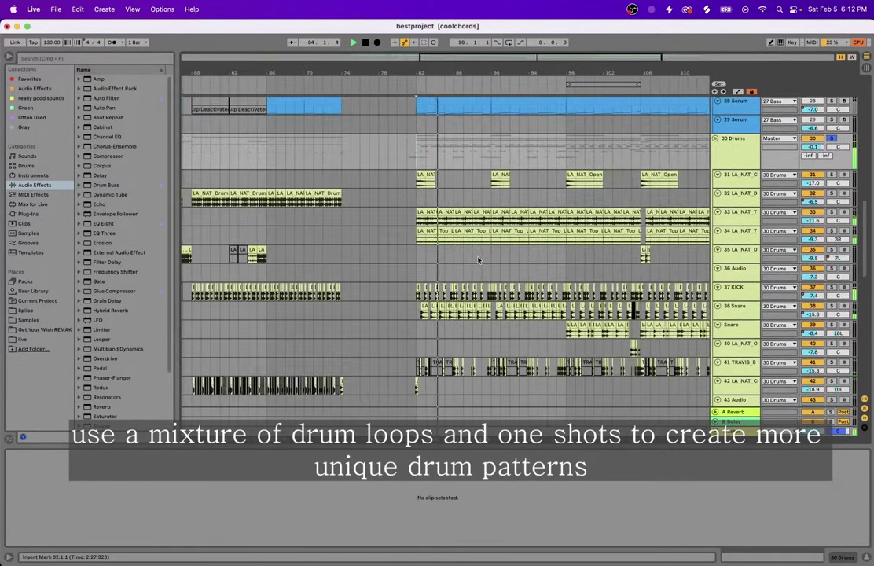
pyautogui.scroll(-6, 477, 260)
pyautogui.scroll(6, 477, 257)
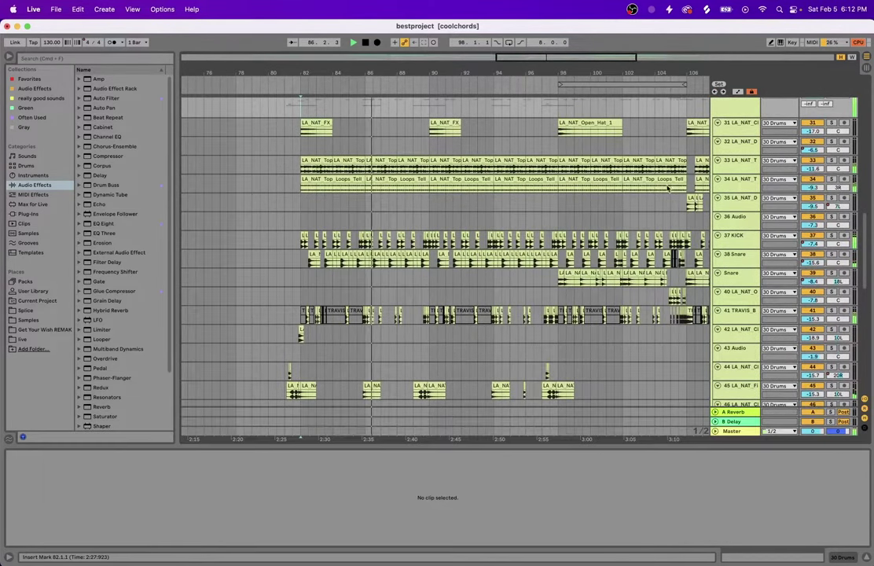
# Check the effects on the top-loop tracks 33 and 34, and look over the percussion clips around bar 90
pyautogui.doubleClick(739, 162)
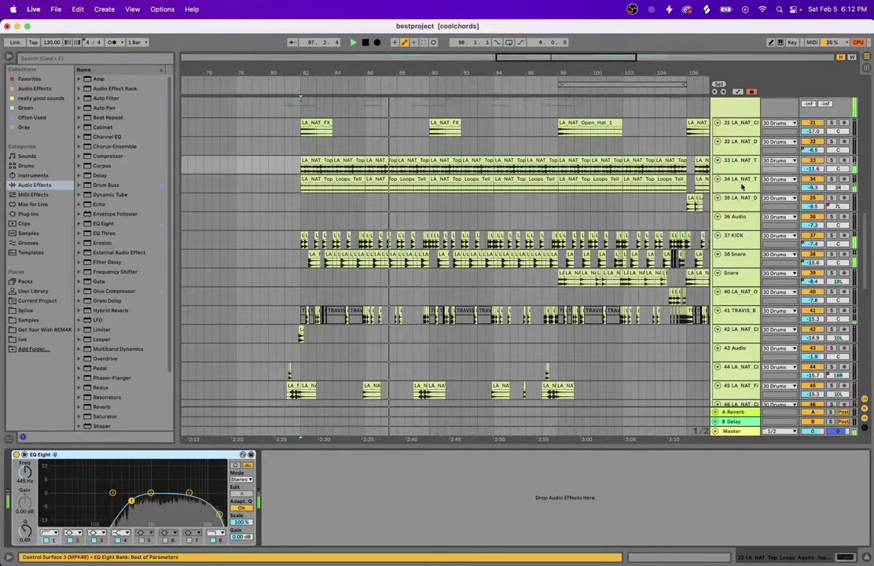
pyautogui.click(741, 185)
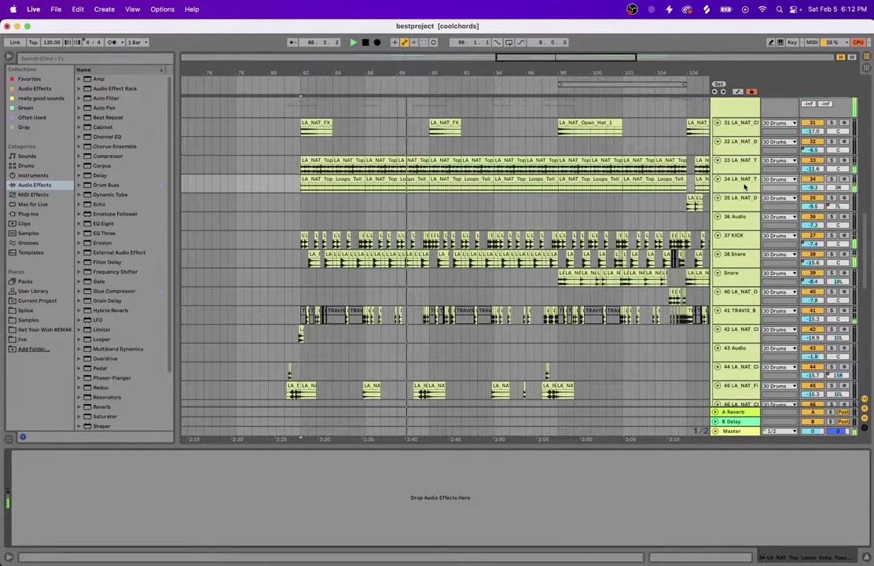
pyautogui.scroll(2, 410, 195)
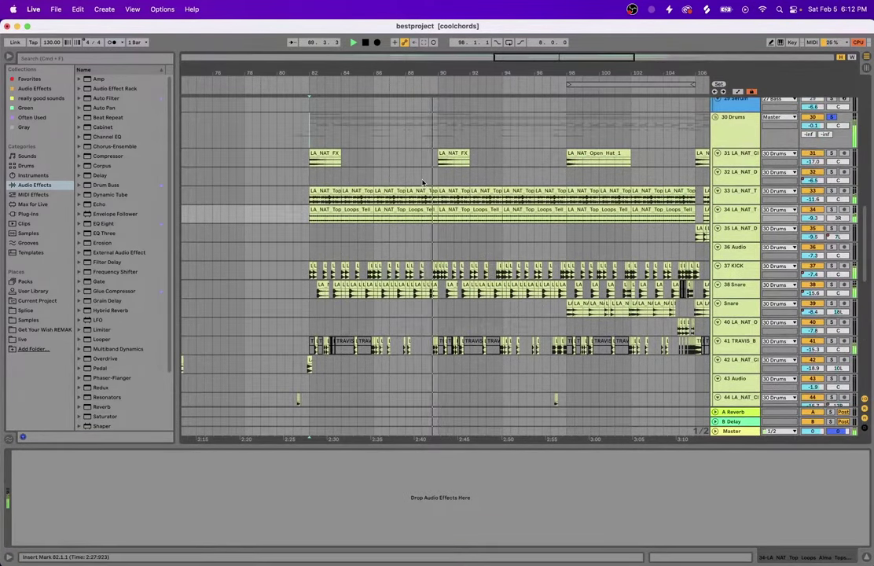
pyautogui.scroll(-6, 422, 182)
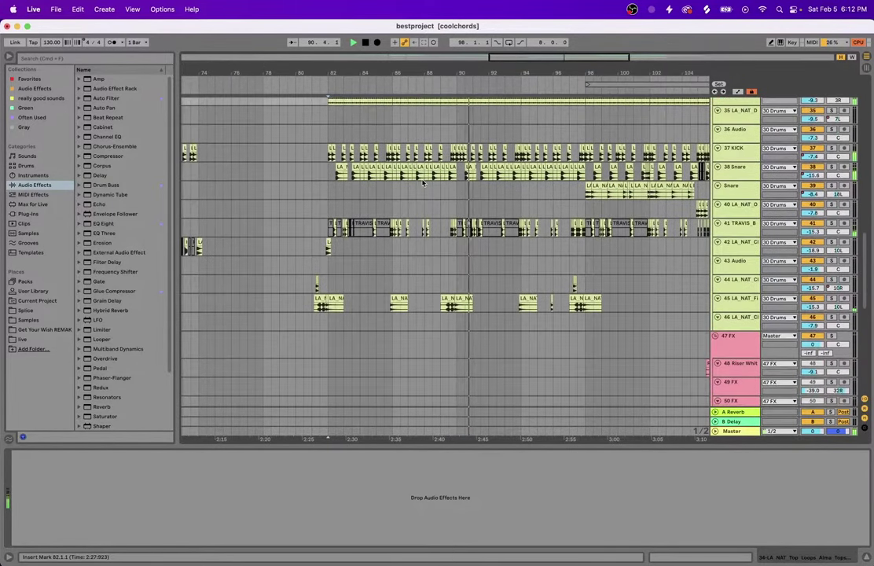
# Point out the clips near bar 89 on the 41 TRAVIS_B and 45 LA_NAT_Fi tracks, and select the 28 Serum bass track
pyautogui.click(423, 228)
pyautogui.click(449, 299)
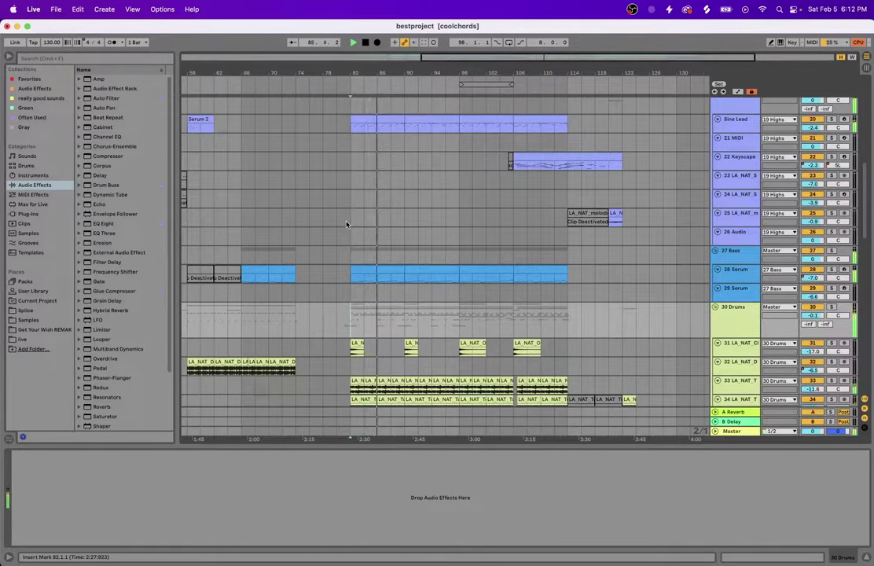
pyautogui.click(745, 276)
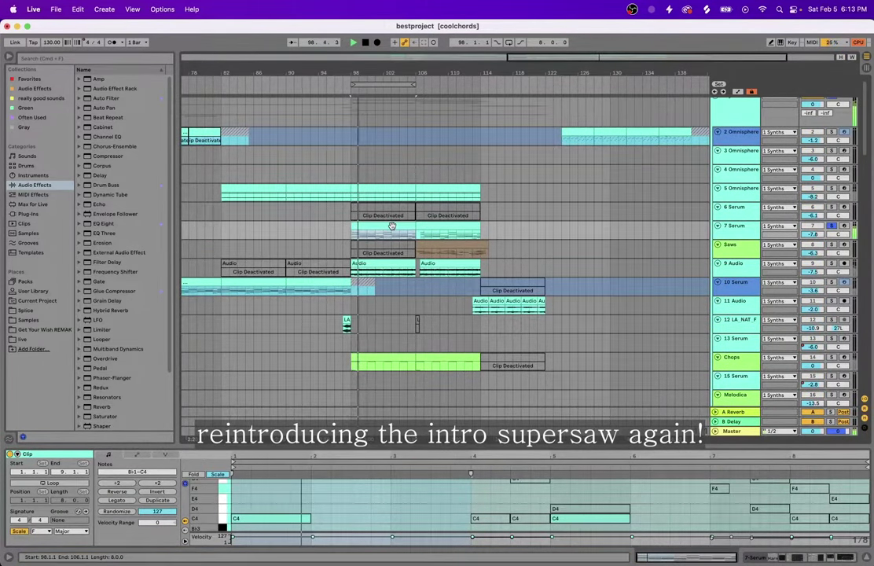
# Show the 7 Serum track's devices, view the supersaw settings in its Serum plug-in window, and close that window
pyautogui.hotkey('shift', 'Tab')
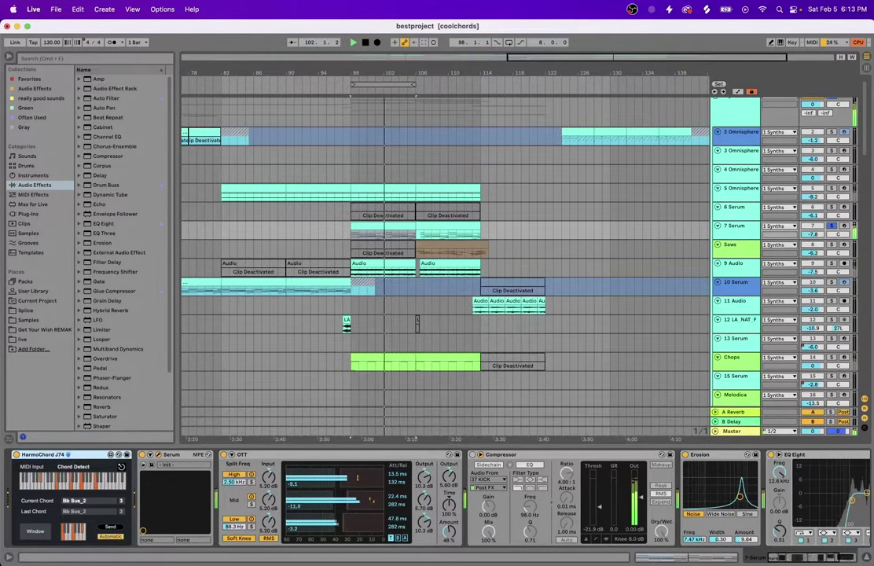
pyautogui.press('super+alt+p')
pyautogui.moveTo(550, 102); pyautogui.dragTo(527, 104)
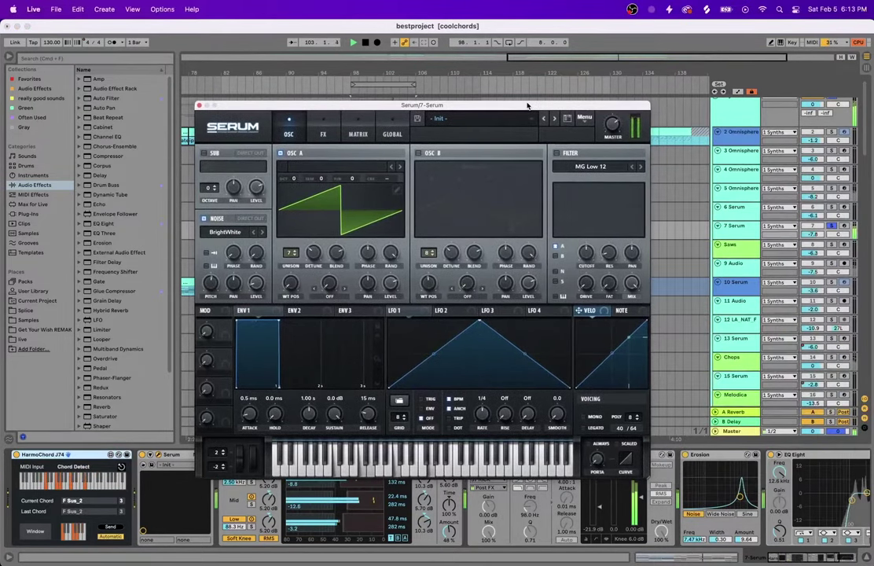
pyautogui.click(199, 105)
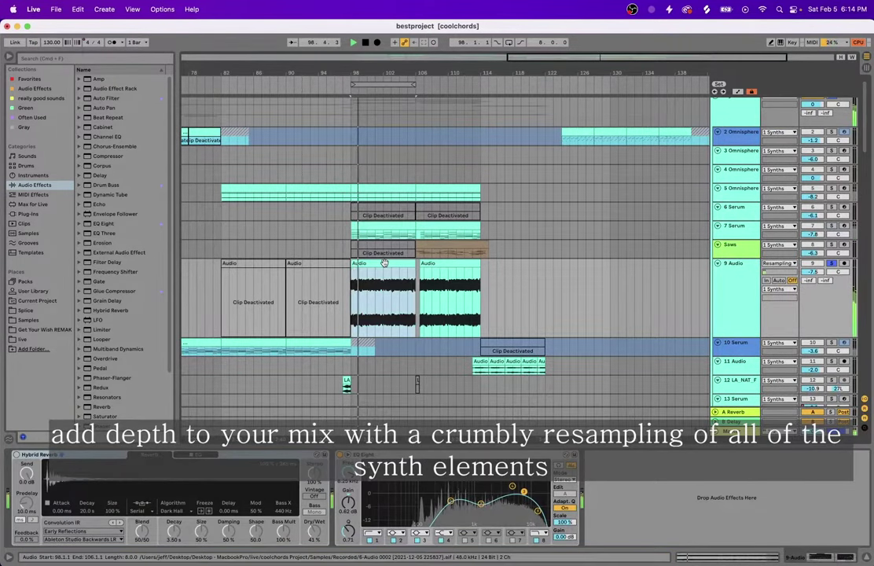
# Examine the resampled 9 Audio clip starting at bar 98 up close
pyautogui.scroll(3, 384, 263)
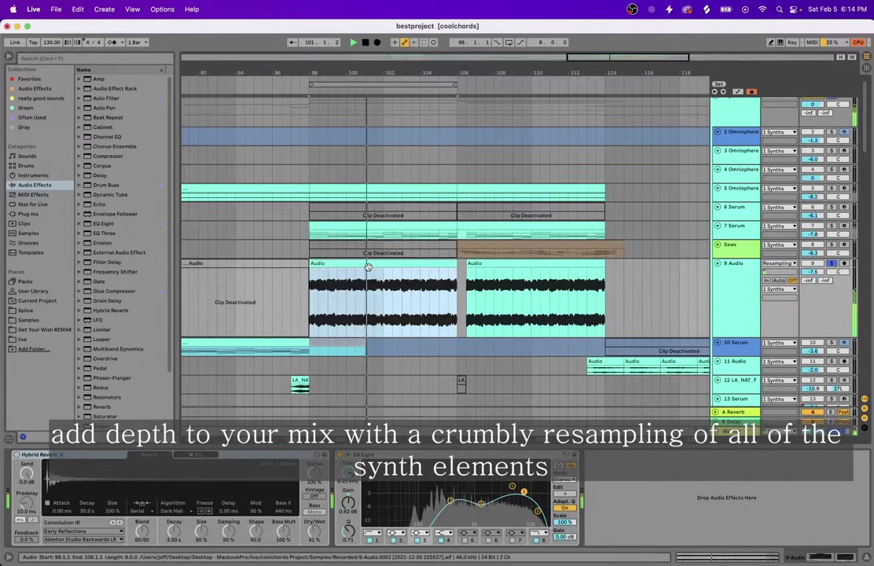
pyautogui.scroll(-3, 385, 264)
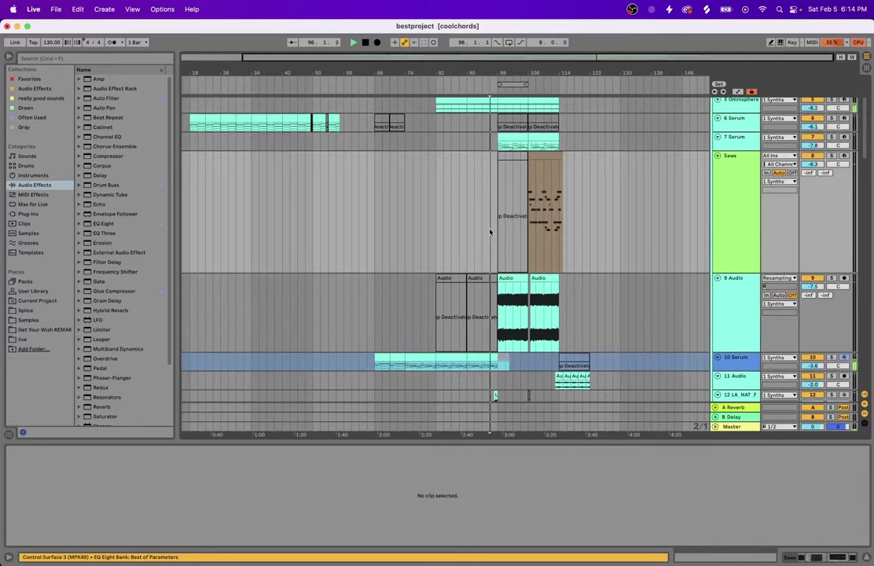
# Look over the synth, pluck, lead and bass layers playing from bar 98, starting at the 1 Synths group
pyautogui.scroll(3, 424, 198)
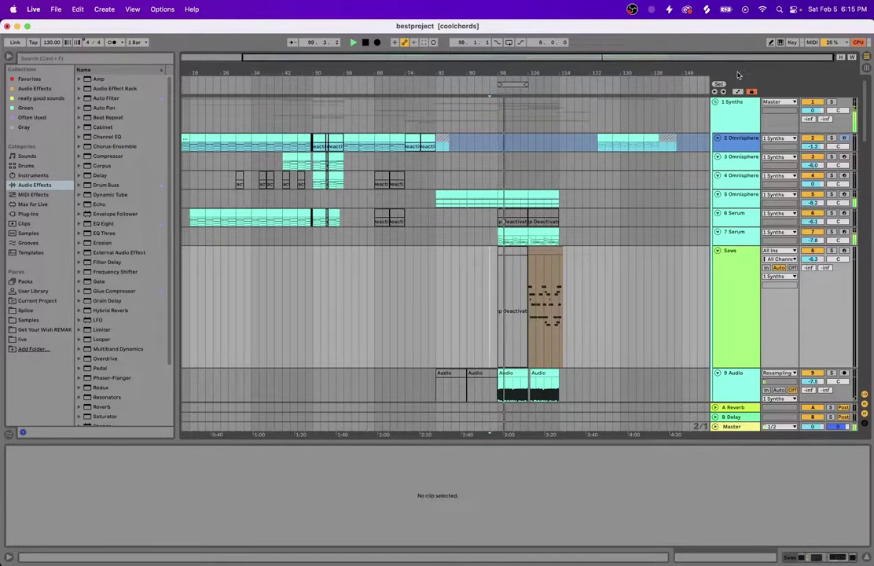
pyautogui.scroll(-6, 680, 131)
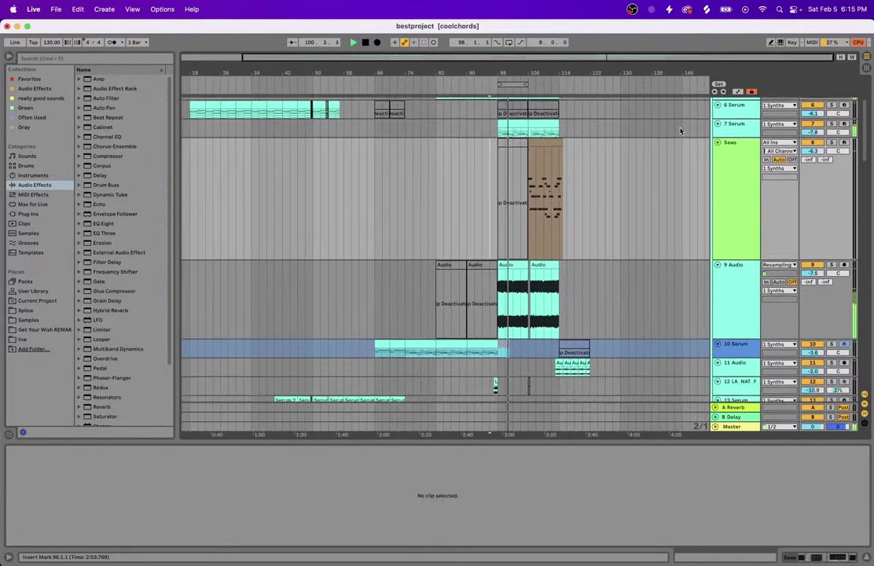
pyautogui.scroll(-8, 681, 131)
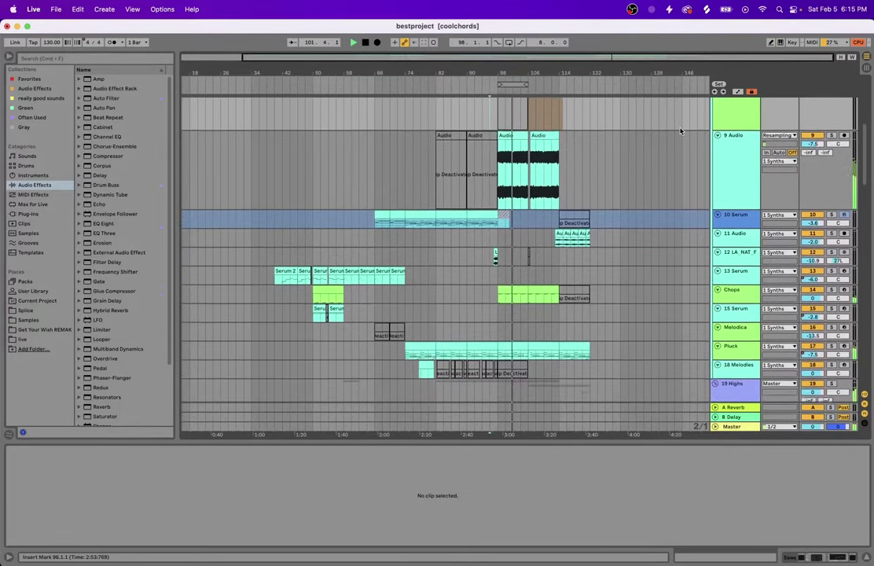
pyautogui.scroll(-2, 680, 131)
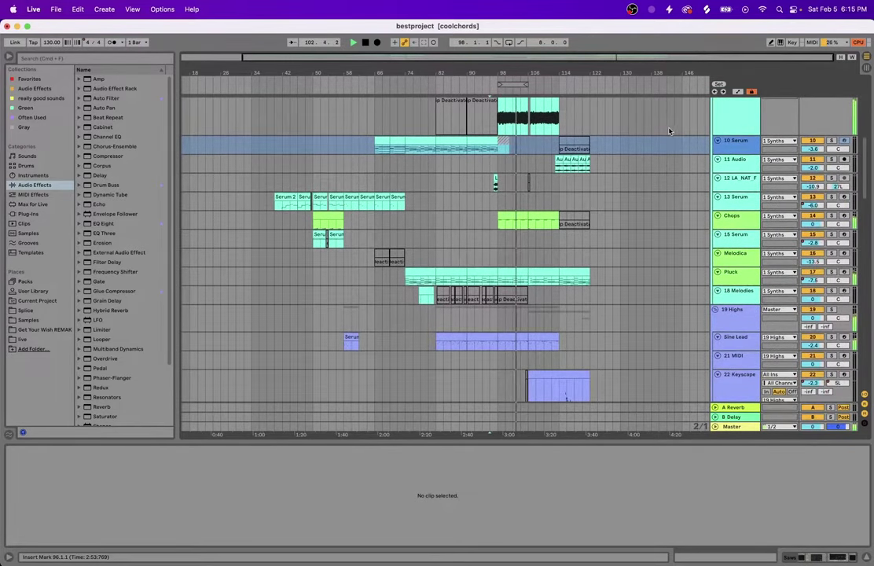
pyautogui.scroll(-10, 669, 131)
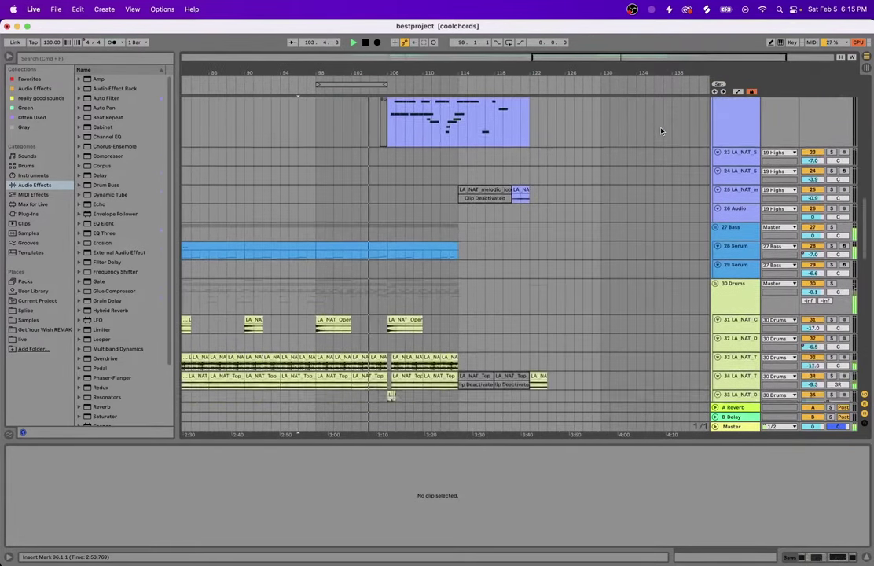
# Examine the drum fill and surrounding drum clips around bars 102 to 110 up close
pyautogui.scroll(-10, 662, 132)
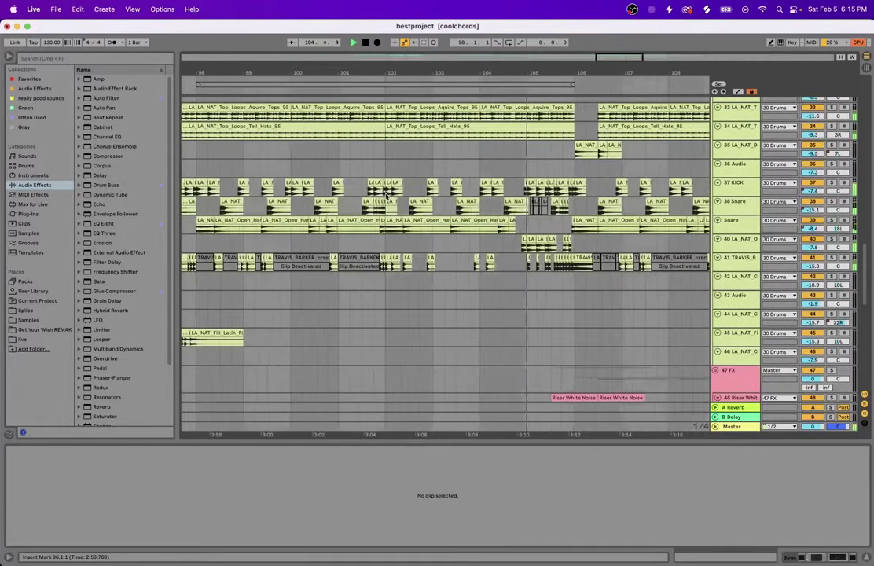
pyautogui.scroll(-5, 386, 195)
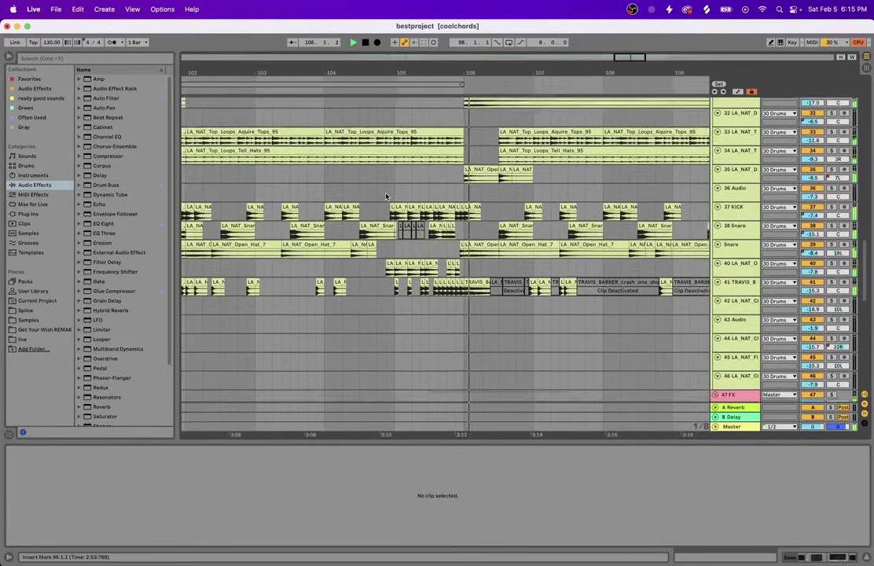
pyautogui.hscroll(6, 386, 196)
pyautogui.scroll(2, 386, 196)
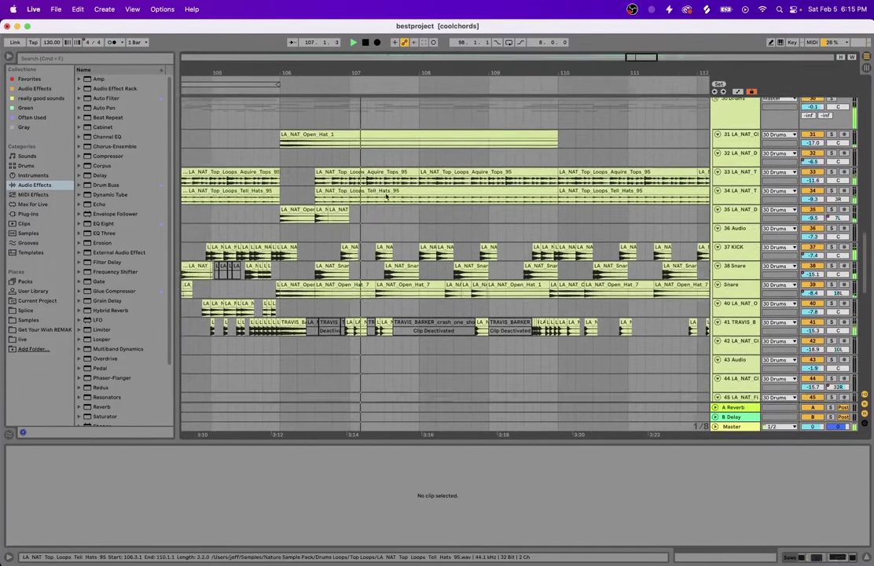
pyautogui.hscroll(2, 386, 196)
pyautogui.scroll(6, 389, 194)
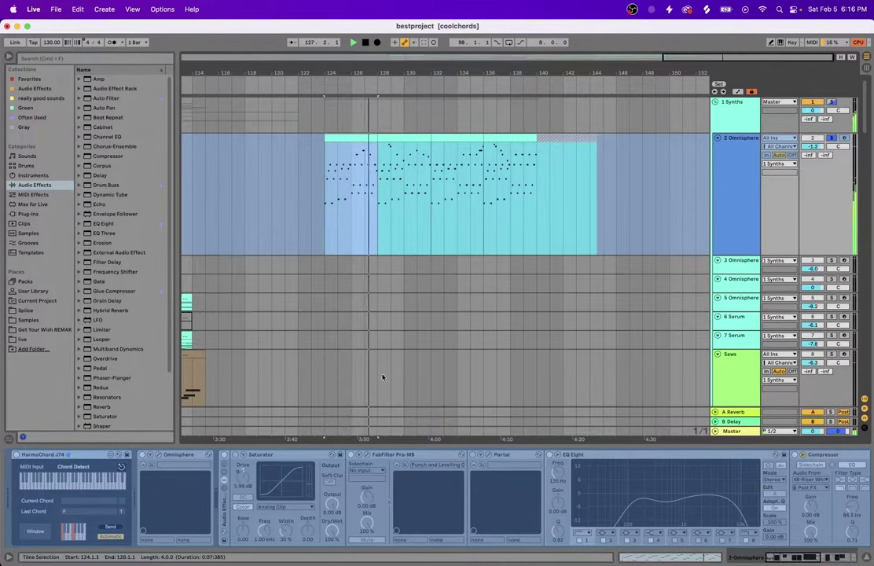
# View the rest of the 2 Omnisphere effects chain and the closing pattern up to bar 140
pyautogui.hscroll(5, 388, 484)
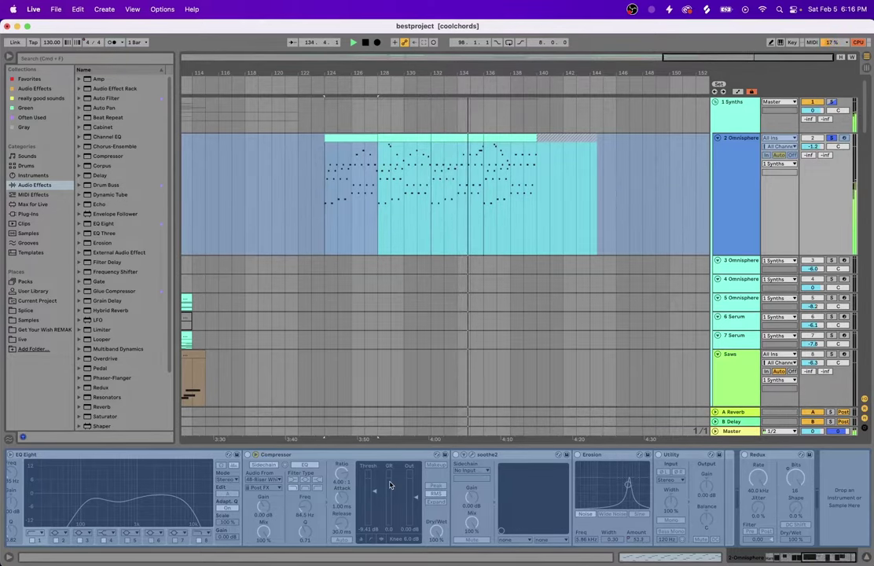
pyautogui.scroll(3, 492, 195)
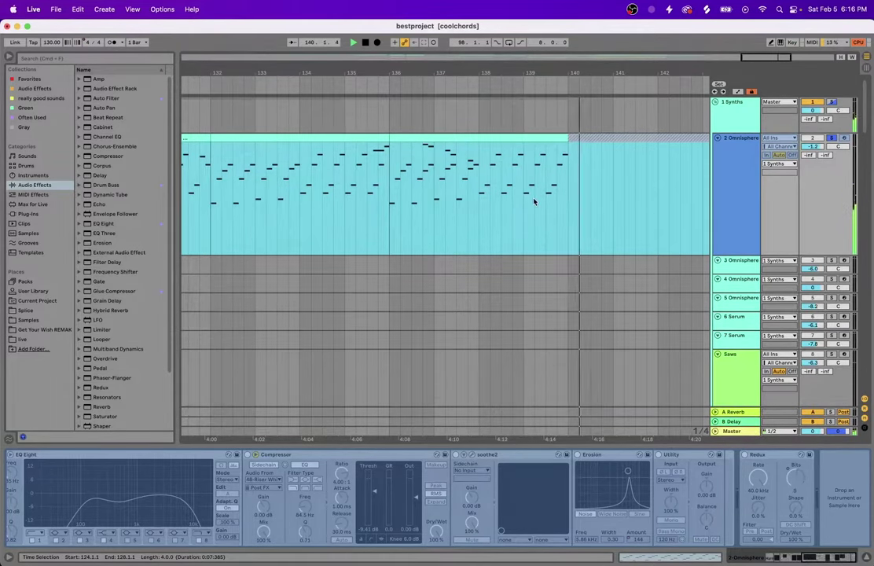
# Zoom out from the closing pattern, and show the effects chain on the Master track
pyautogui.press('-')
pyautogui.press('-')
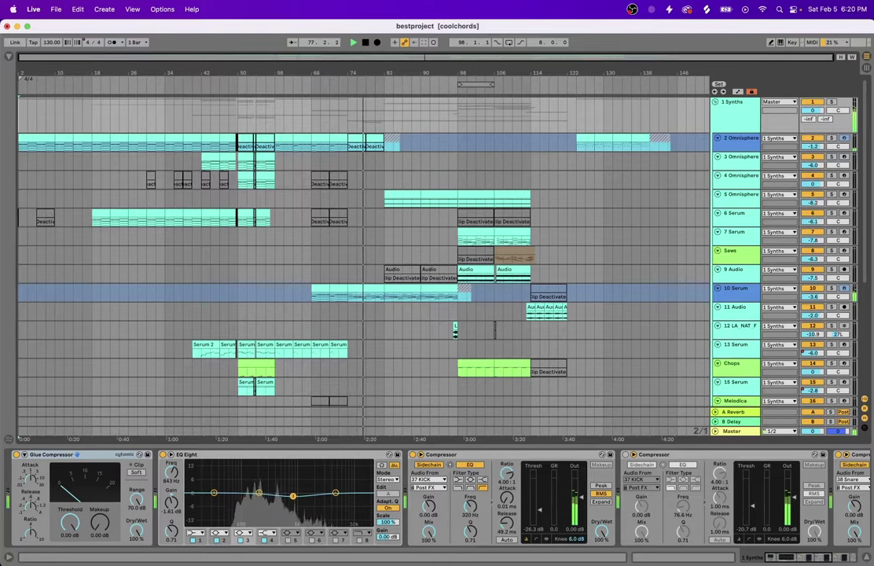
pyautogui.click(739, 431)
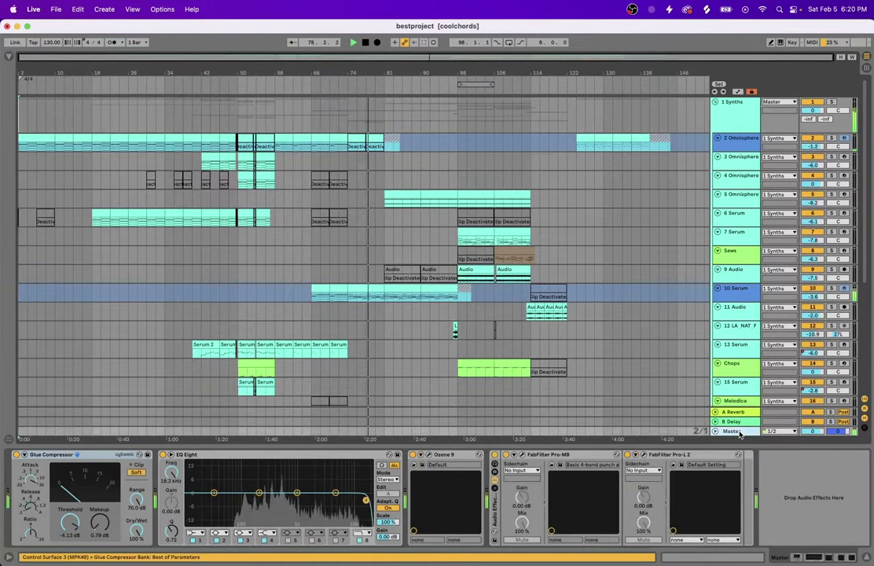